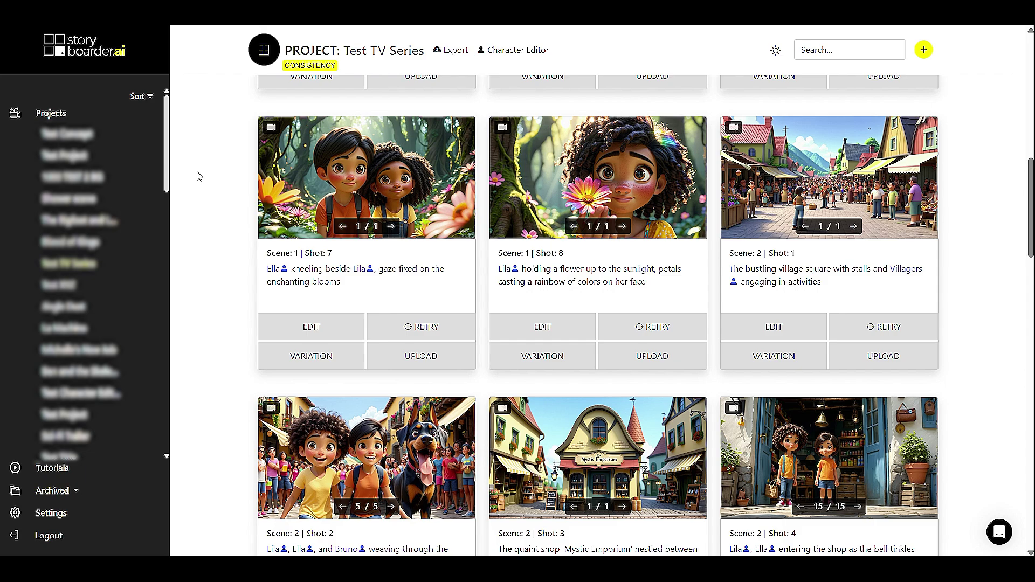
Scroll to Scene 1 Shot 7 and start a video clip for it
scroll(244, 133, up, 10)
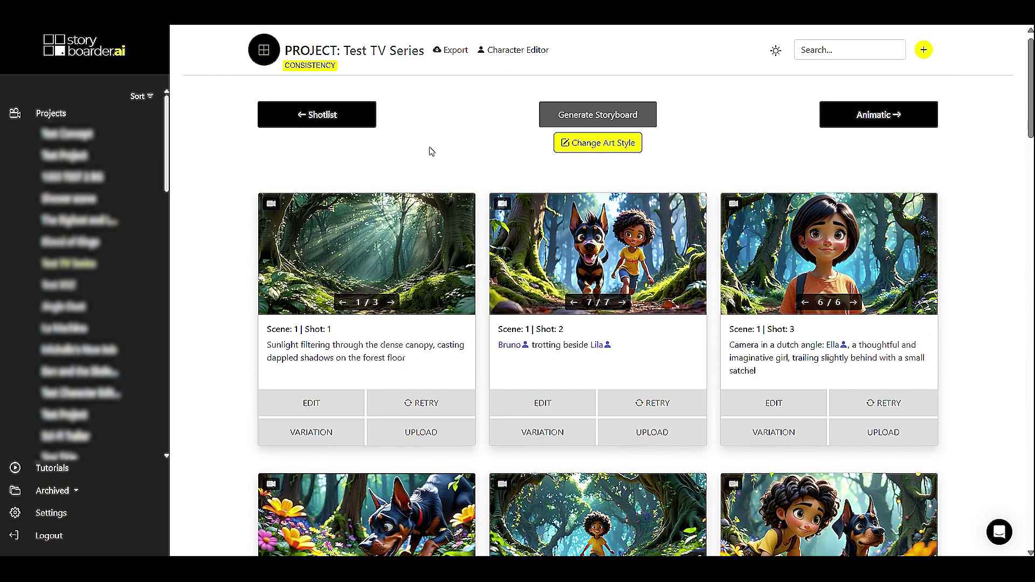
scroll(429, 151, down, 8)
scroll(430, 151, down, 4)
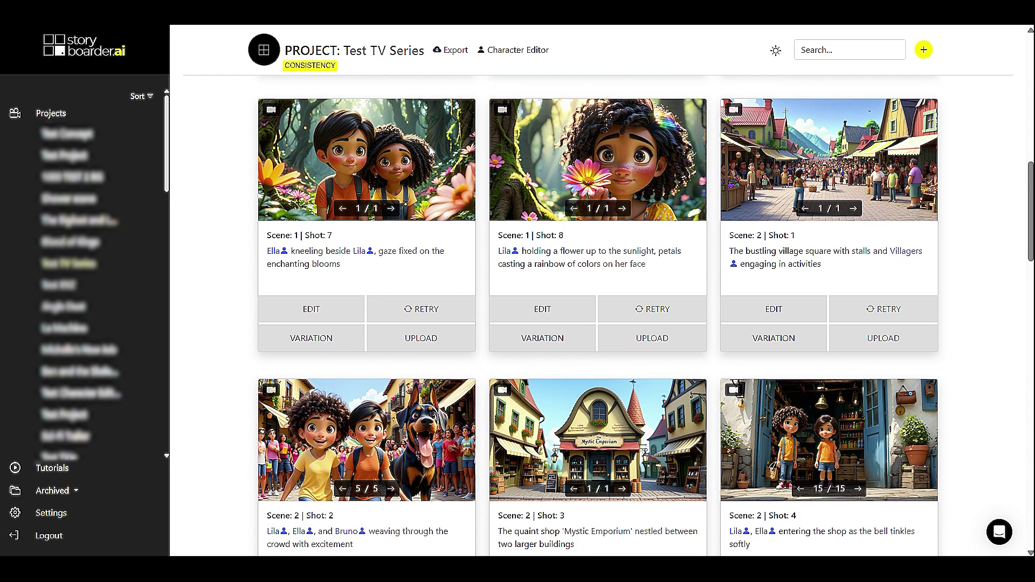
scroll(399, 124, down, 1)
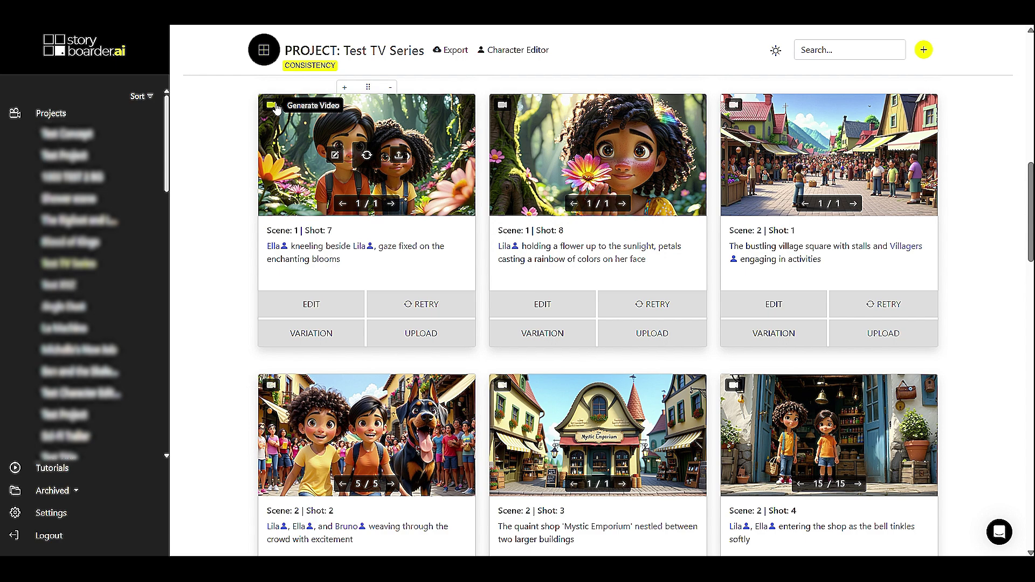
click(275, 107)
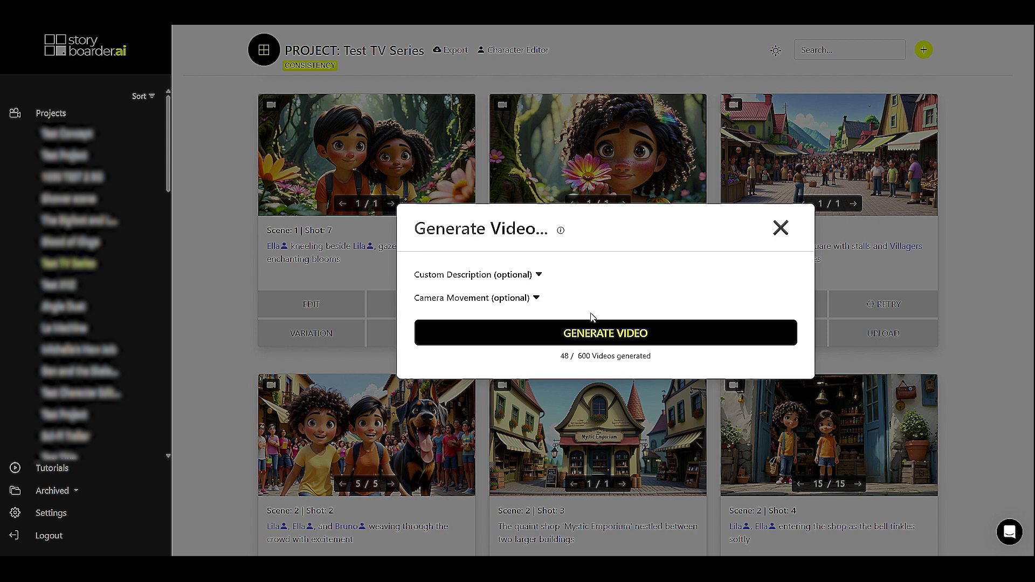
Set the Shot 7 clip's camera movement to Pull Out
click(539, 276)
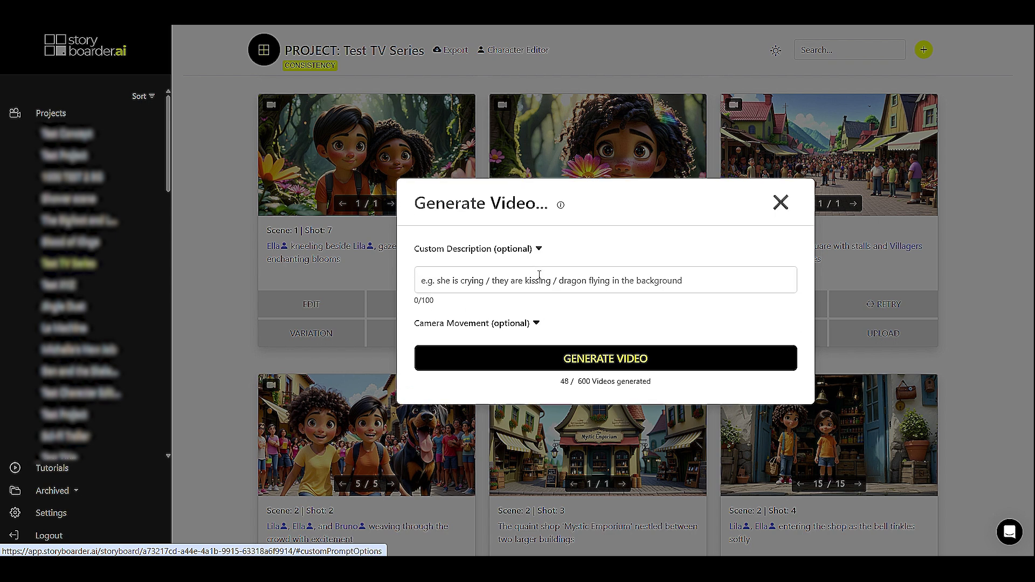
click(454, 279)
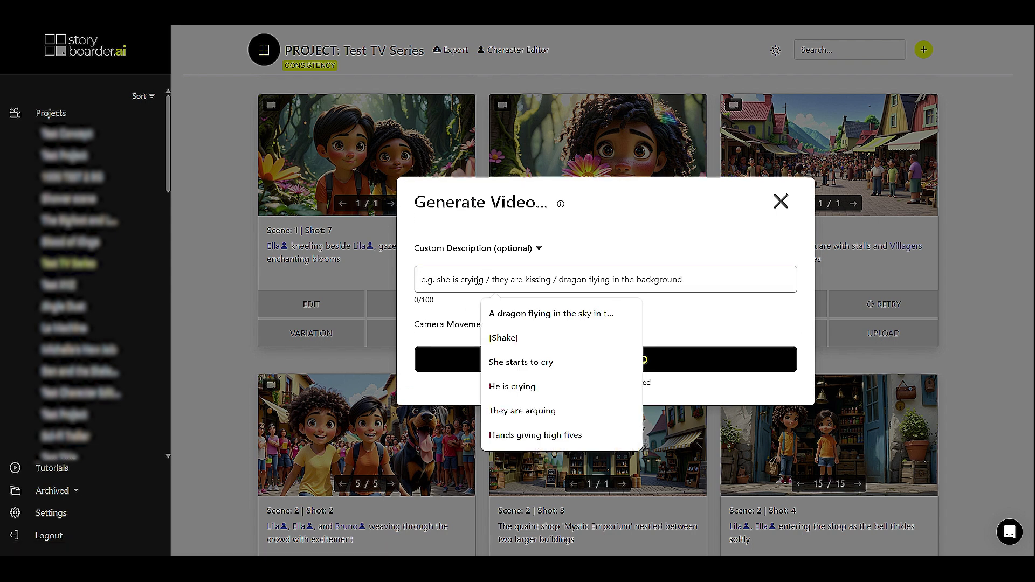
click(577, 262)
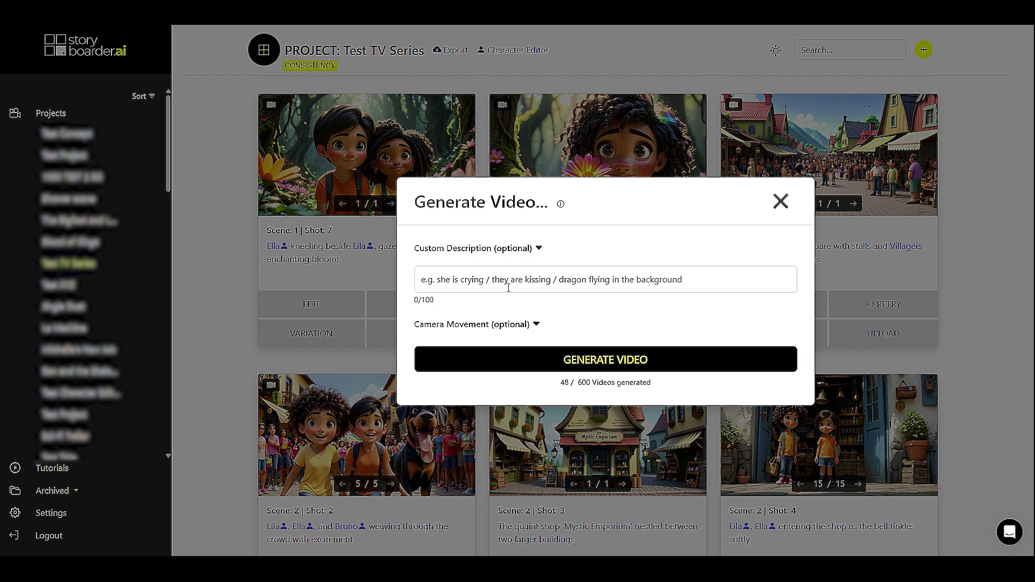
click(537, 325)
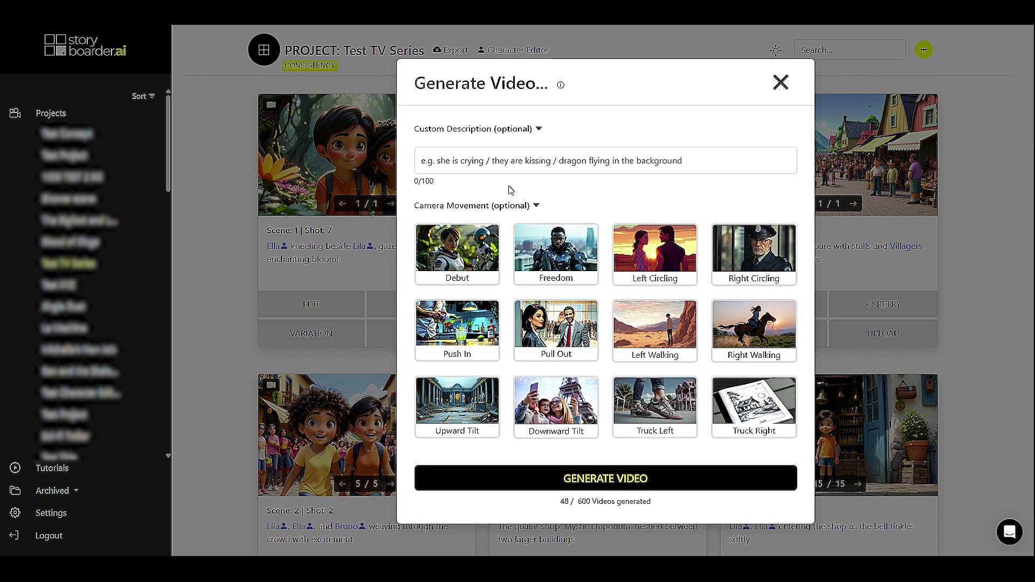
mouse_move(450, 261)
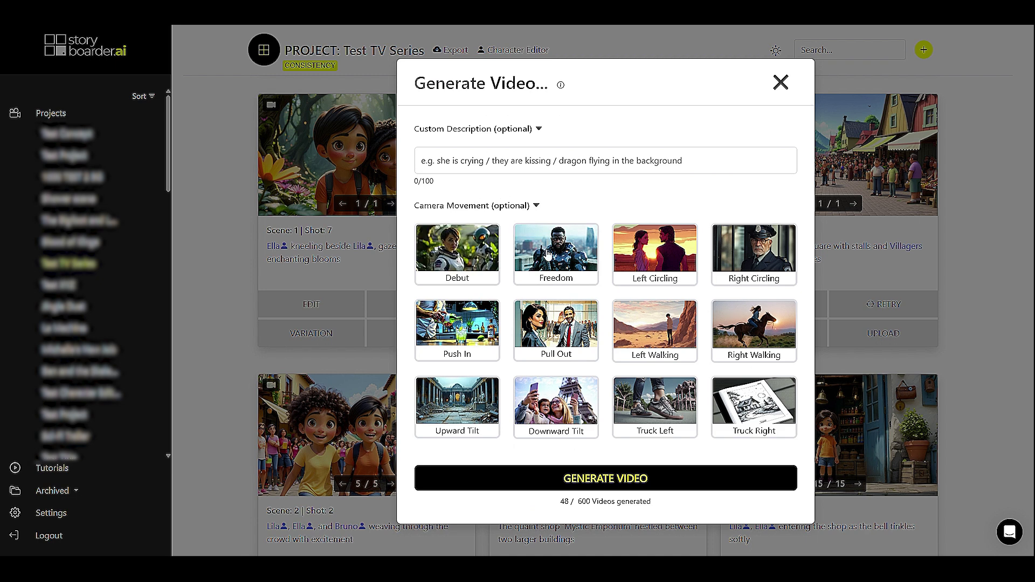
mouse_move(575, 259)
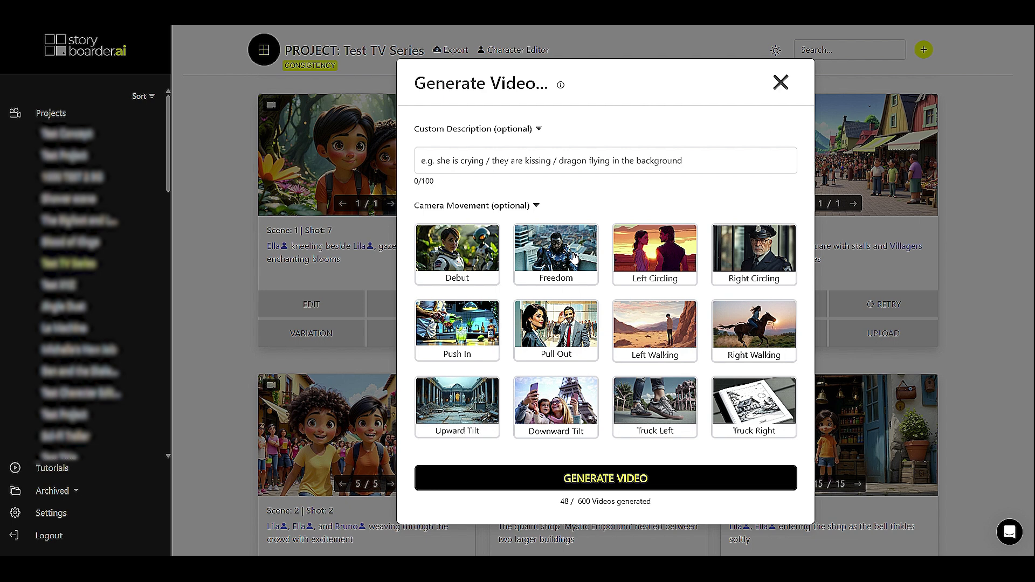
mouse_move(669, 261)
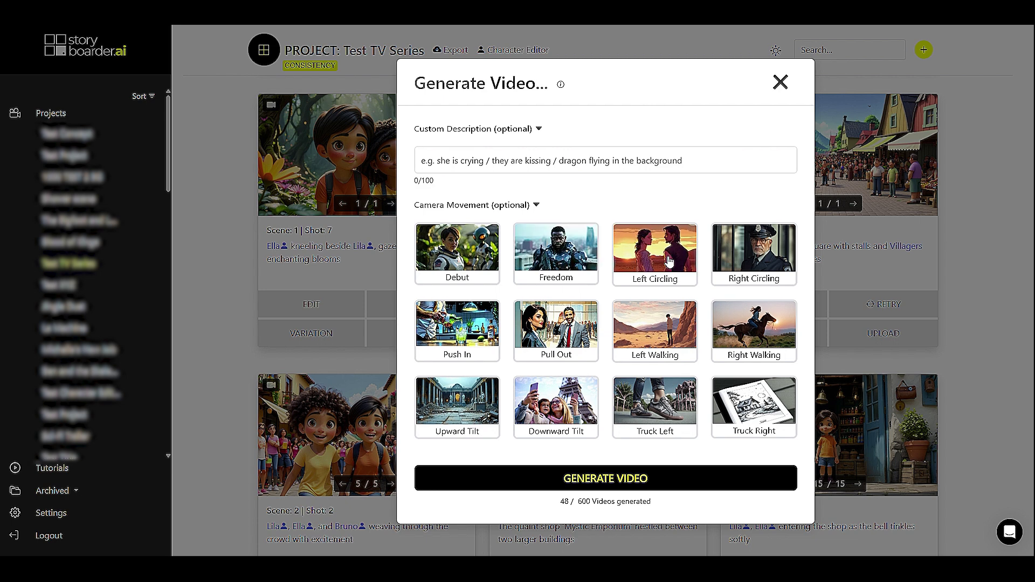
mouse_move(550, 340)
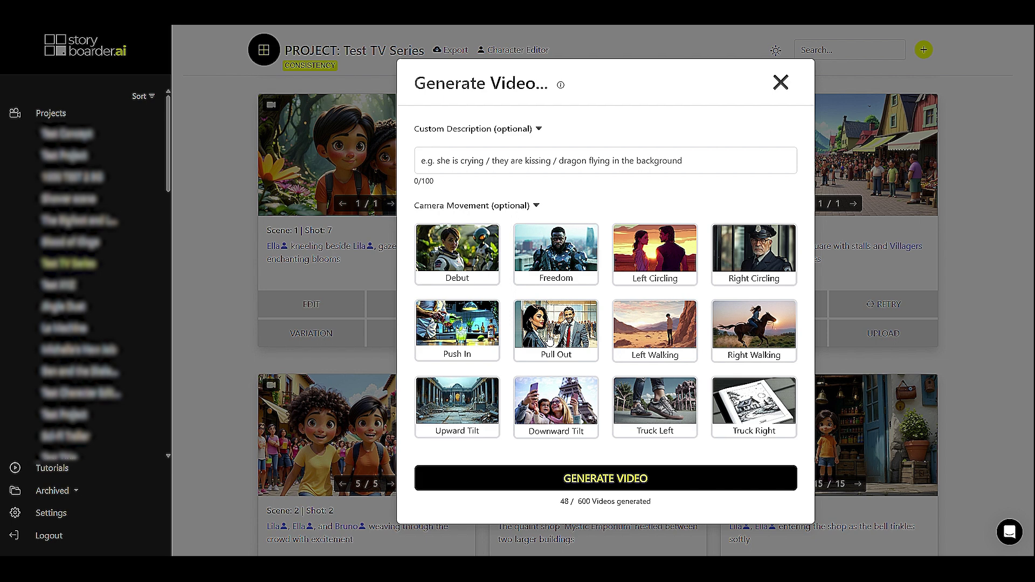
click(541, 339)
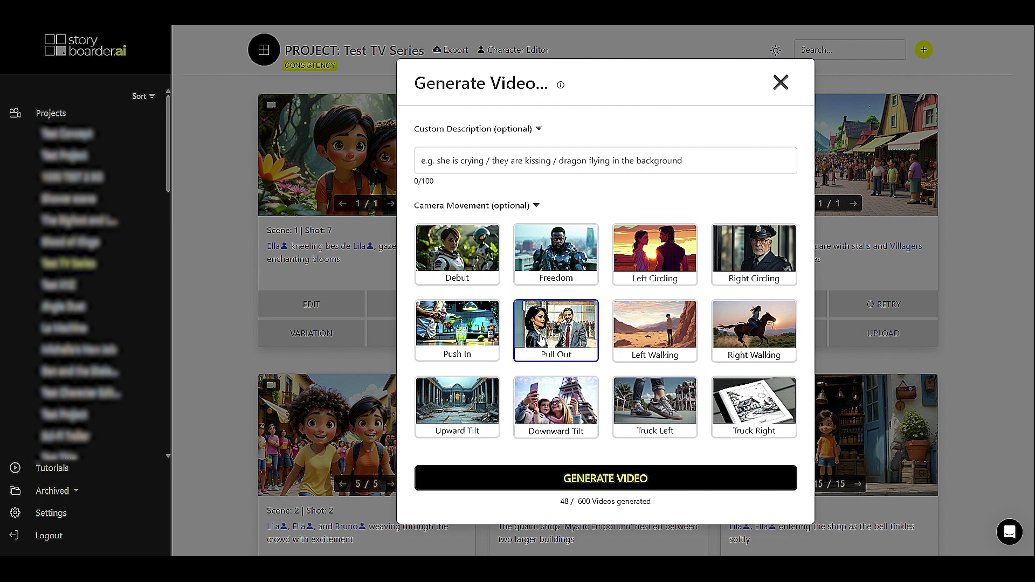
Describe the clip as 'They are talking and laughing' and generate it
click(454, 162)
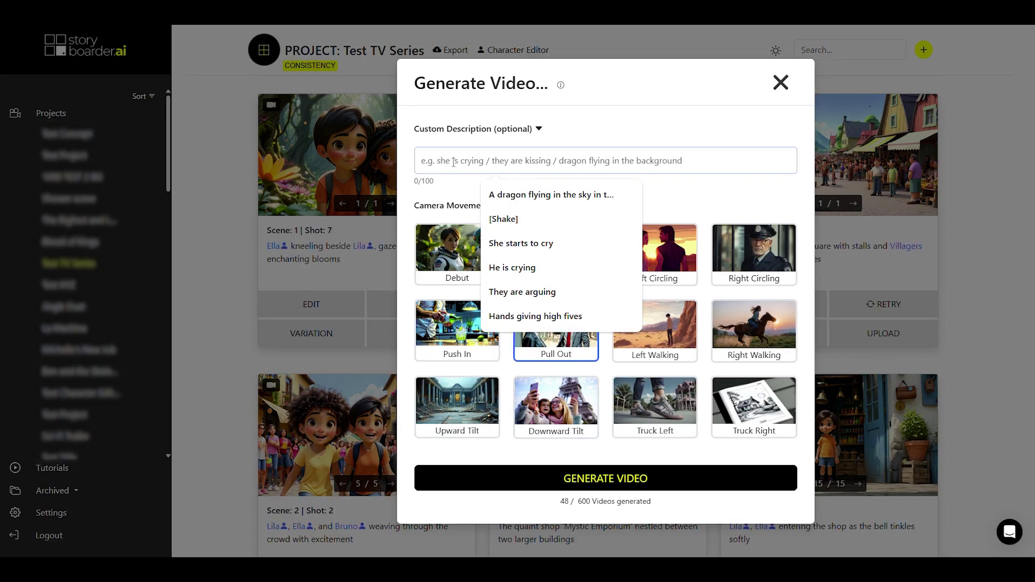
text(They are talking and)
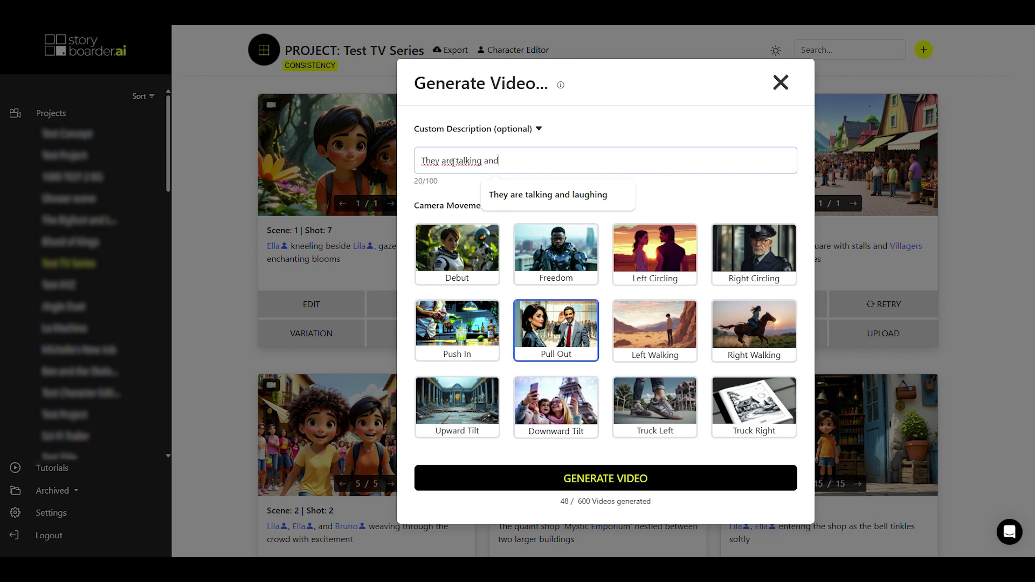
text( laughing)
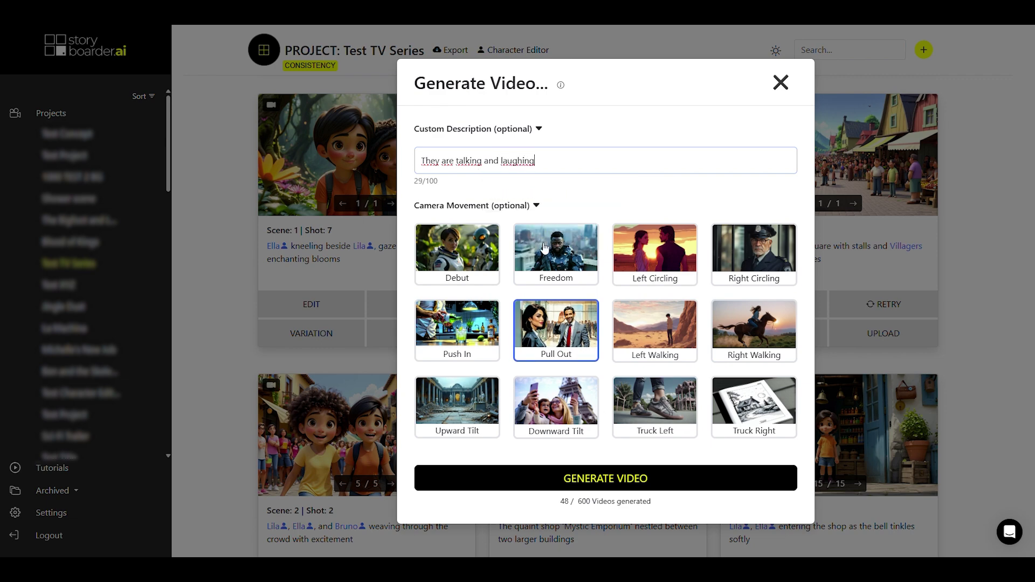
click(597, 474)
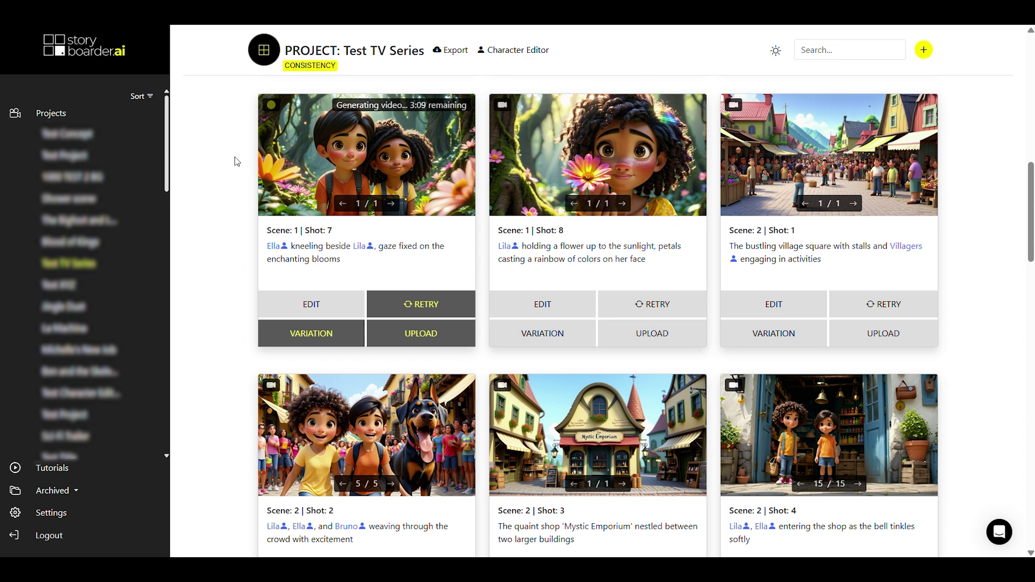
Generate clips with default settings for Scene 1 Shot 8 and Scene 2 Shot 1
mouse_move(361, 118)
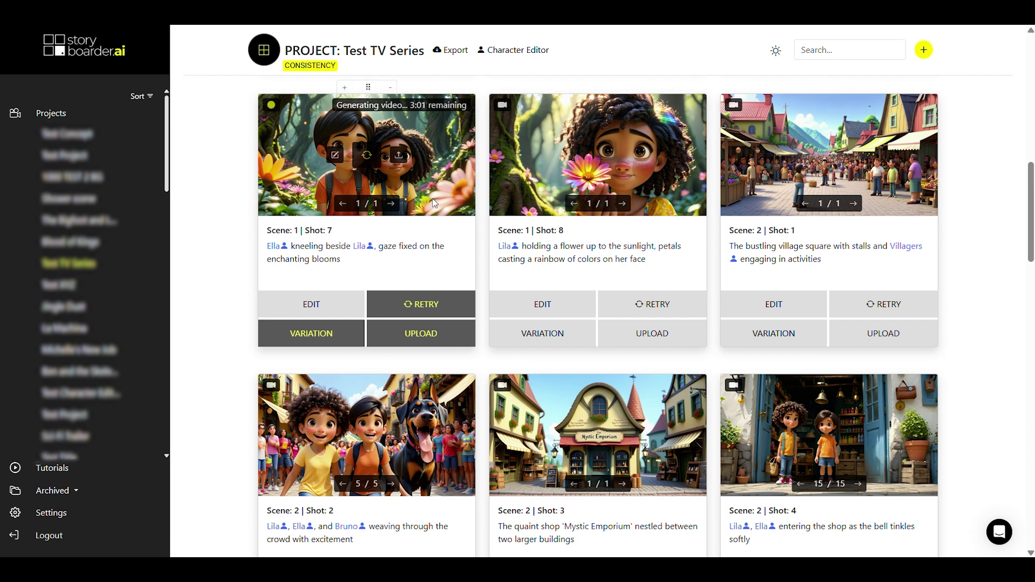
mouse_move(553, 201)
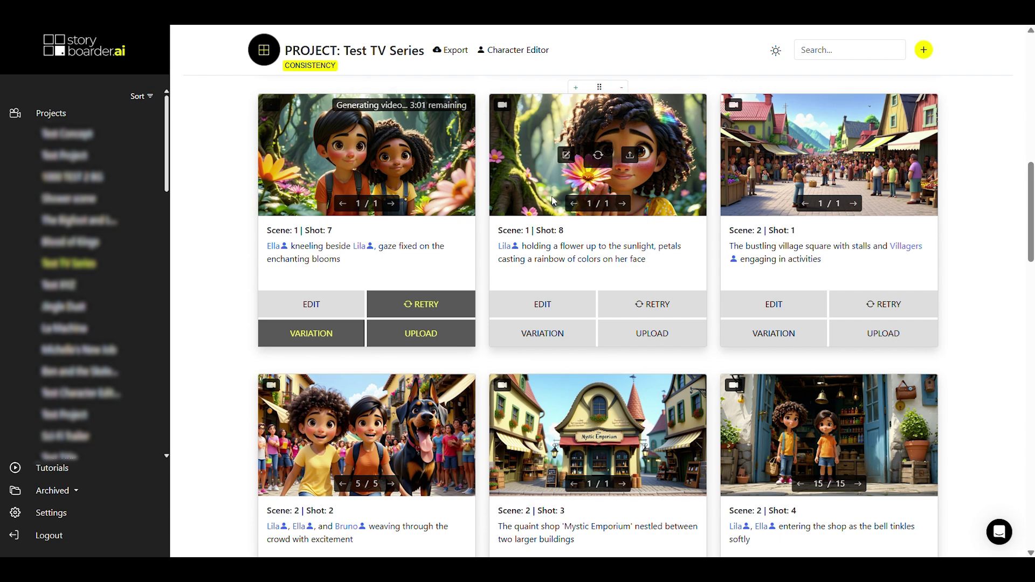
click(502, 107)
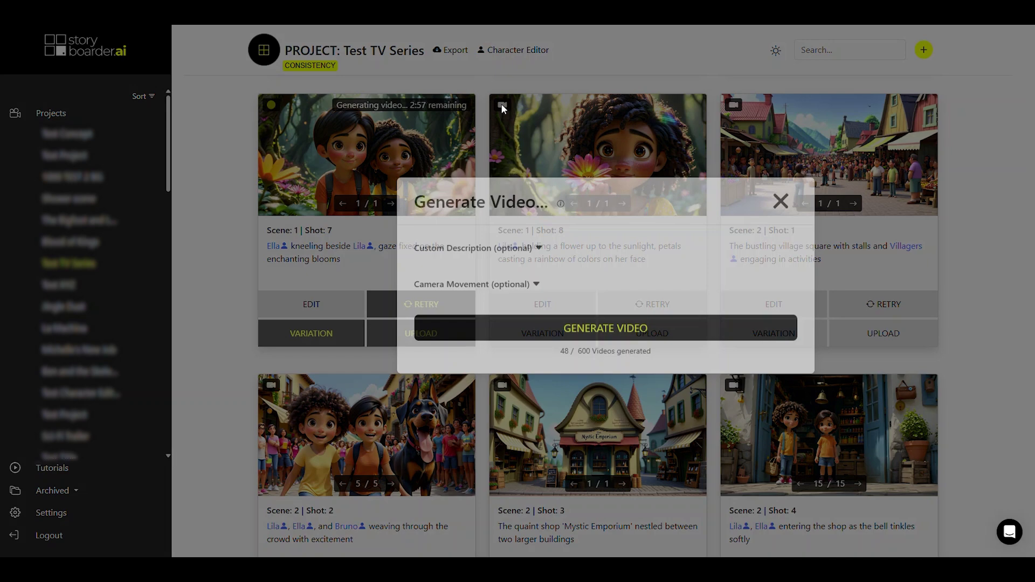
click(602, 333)
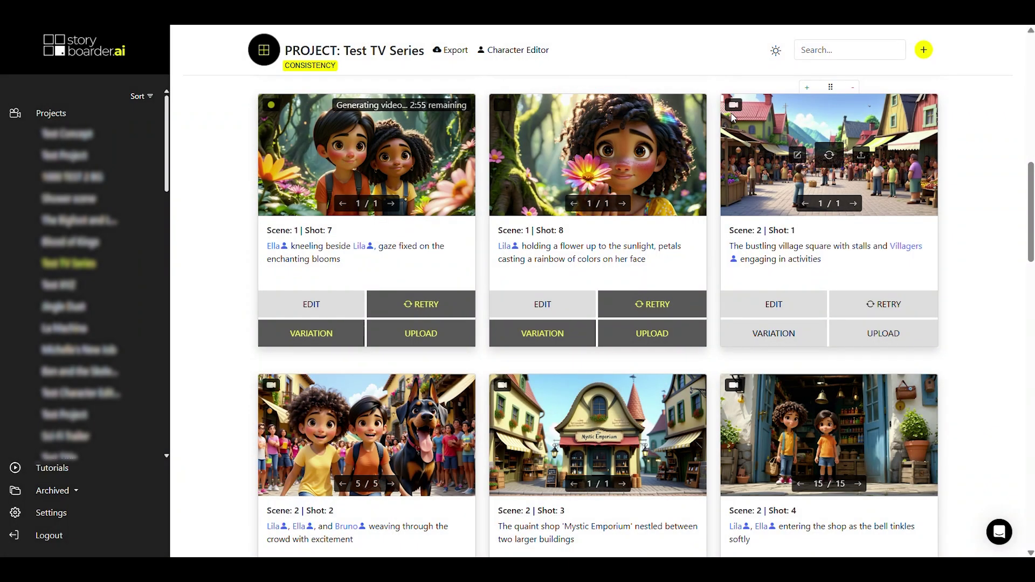
click(734, 107)
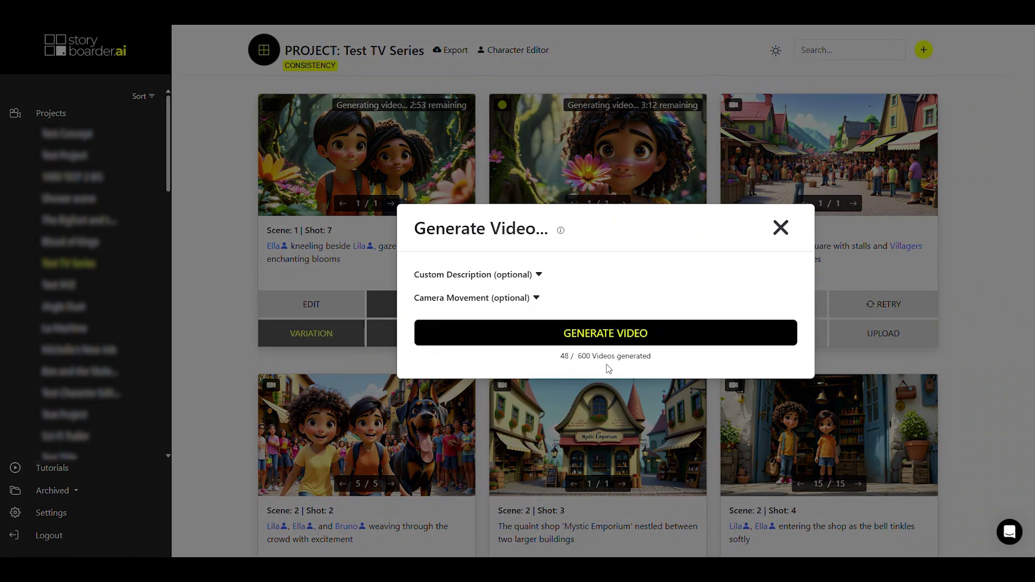
click(589, 336)
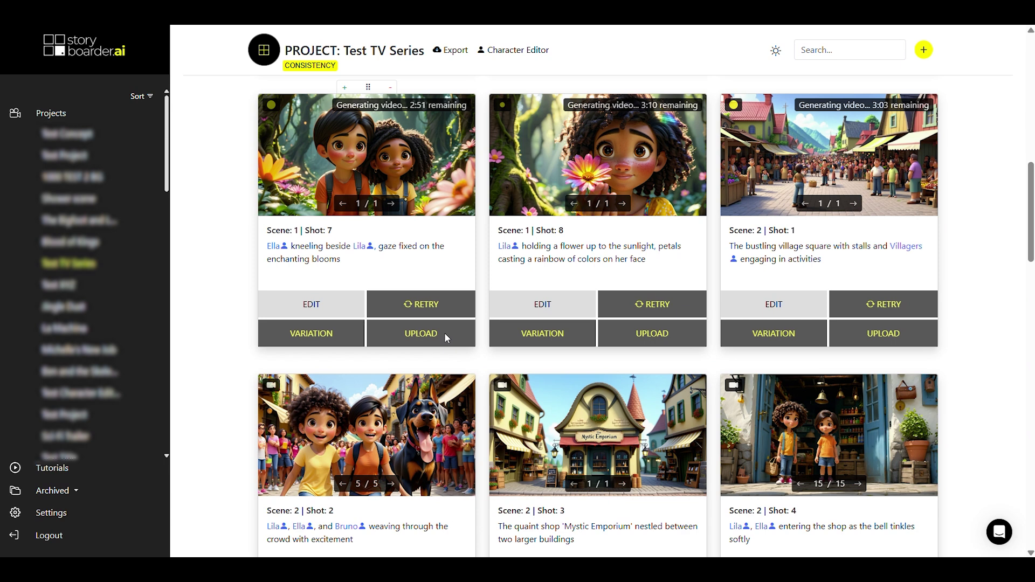
Generate Scene 2 Shot 3's clip with the prompt 'A cat', then Shot 4's with defaults
scroll(444, 333, down, 2)
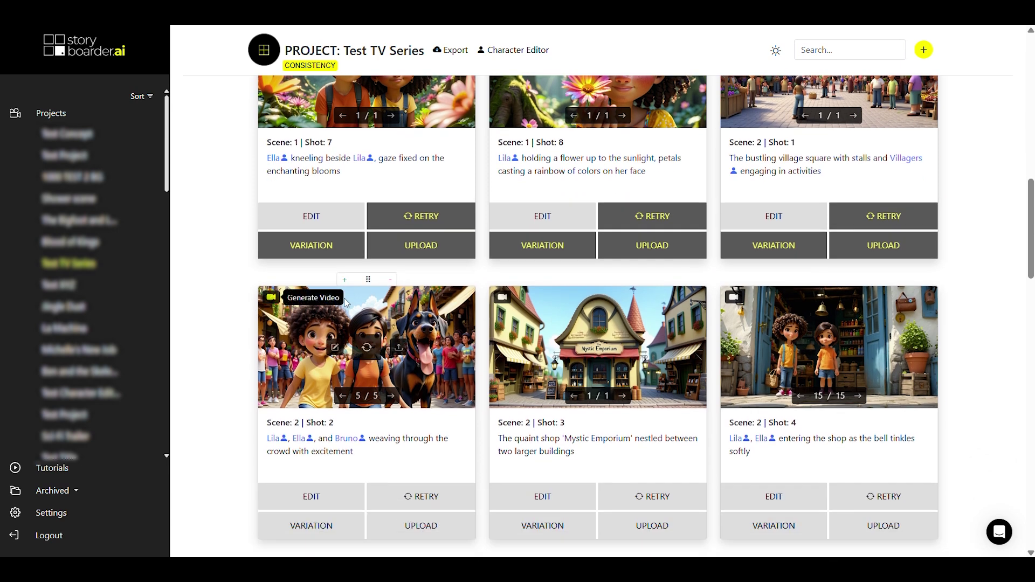
click(273, 297)
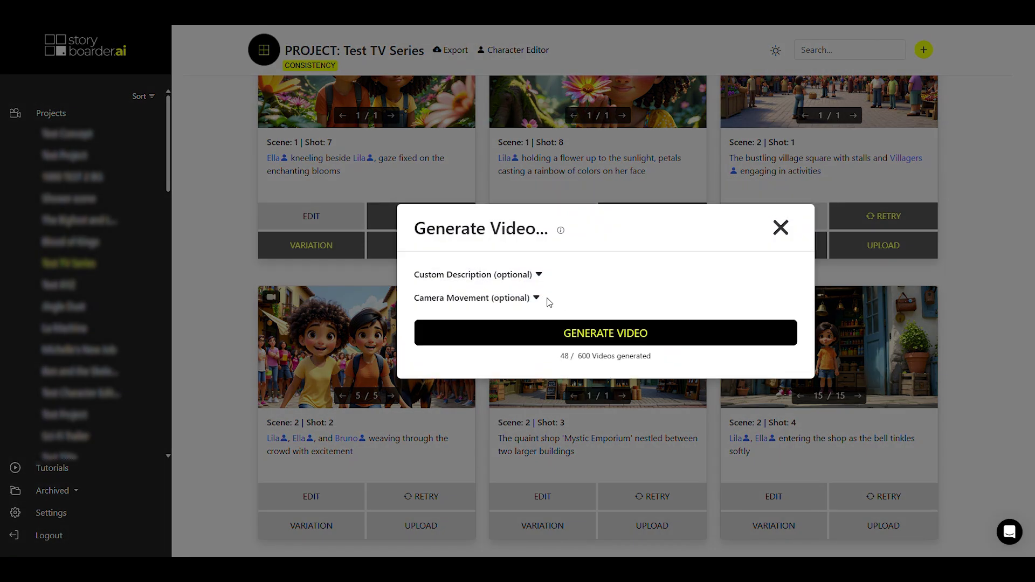
click(537, 298)
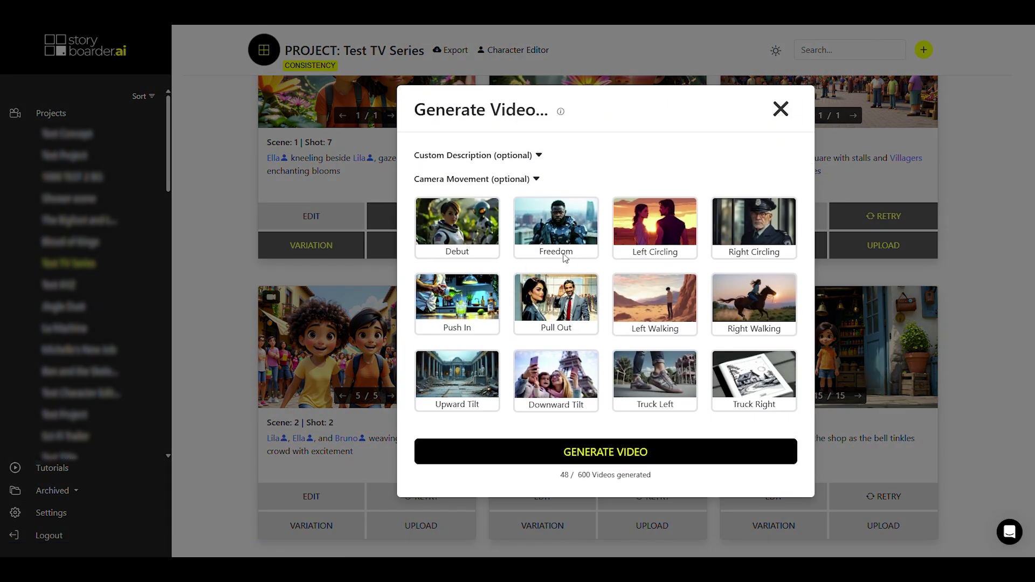
click(534, 178)
click(537, 274)
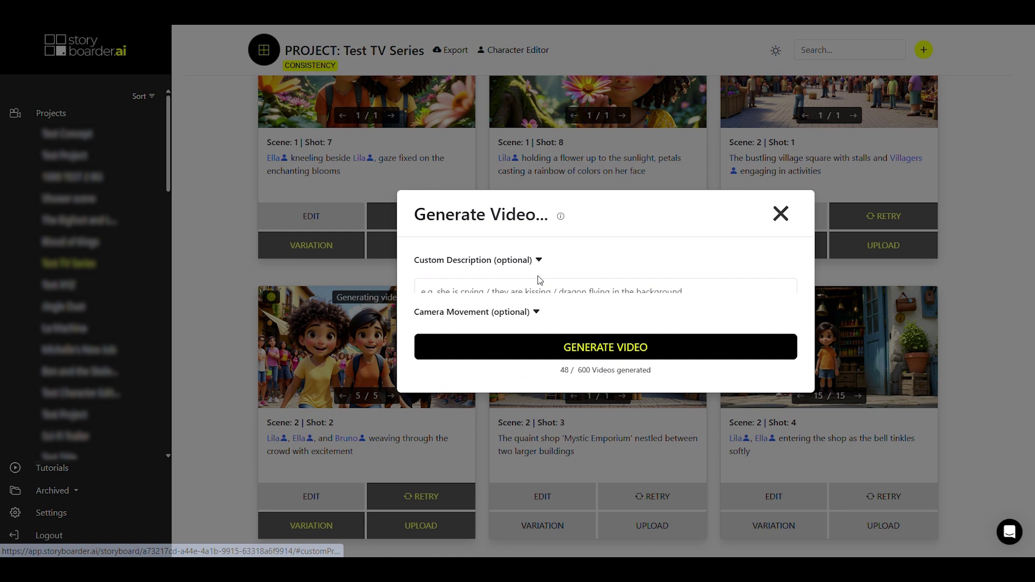
click(456, 280)
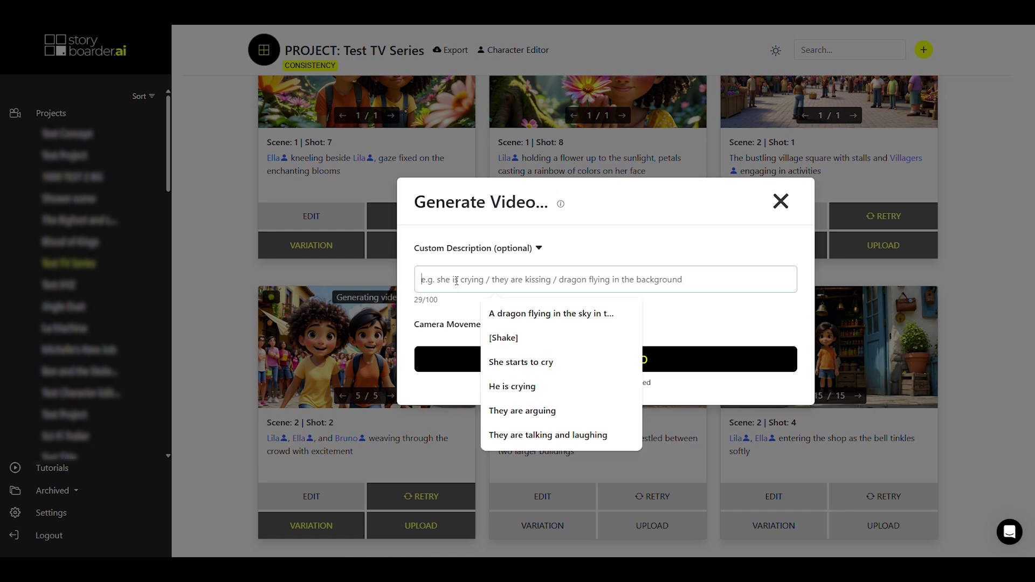
text(A cat is walking in front of the building)
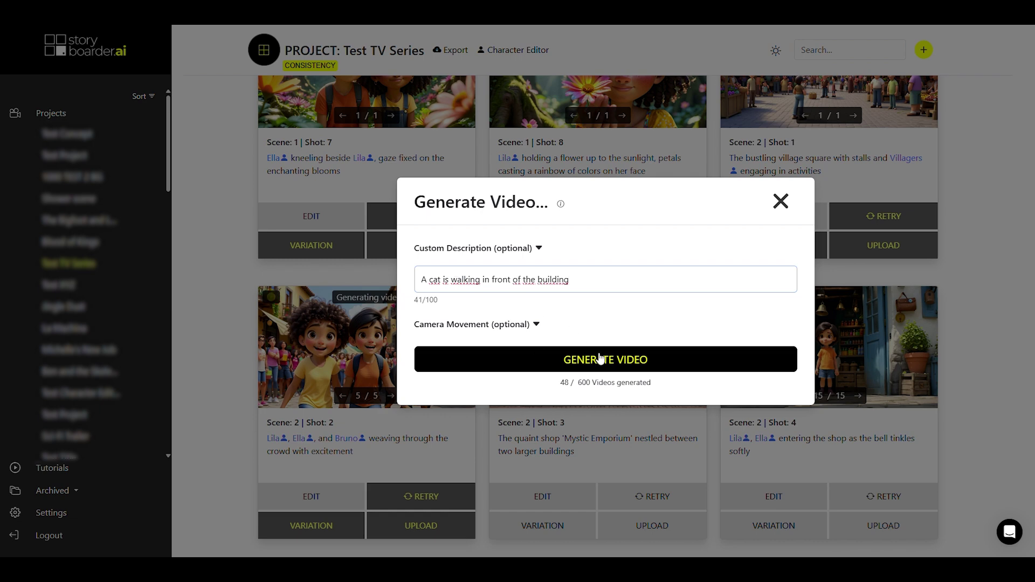
click(601, 357)
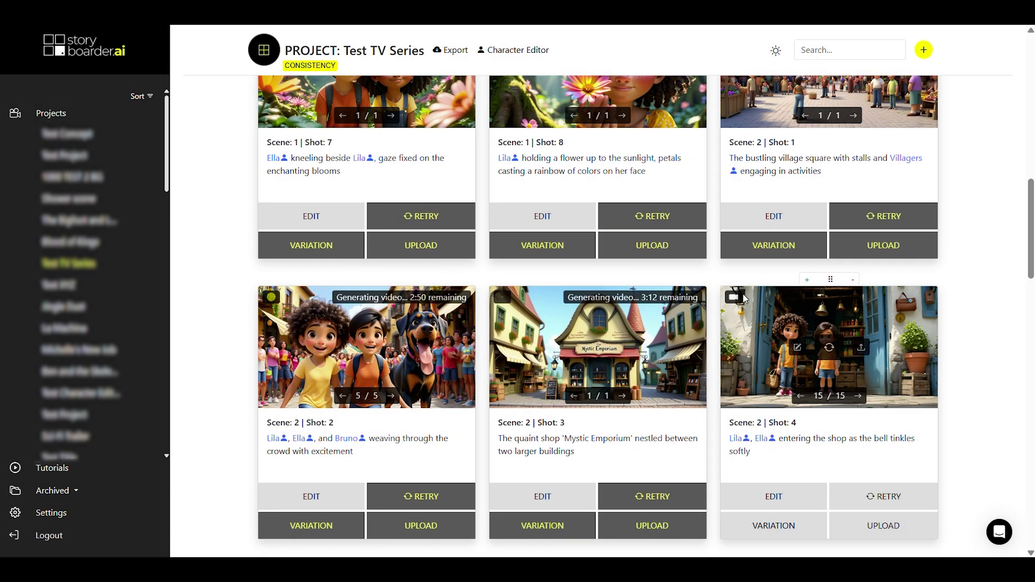
click(741, 299)
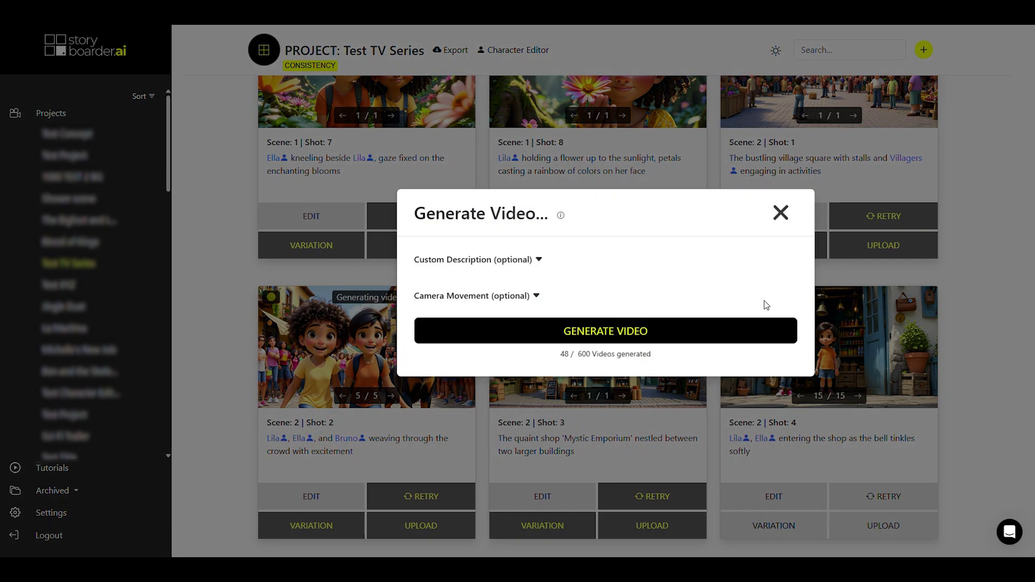
click(625, 332)
Scroll the storyboard while clips finish generating, ending on the Scene 1 Shot 7 row
scroll(1005, 294, up, 2)
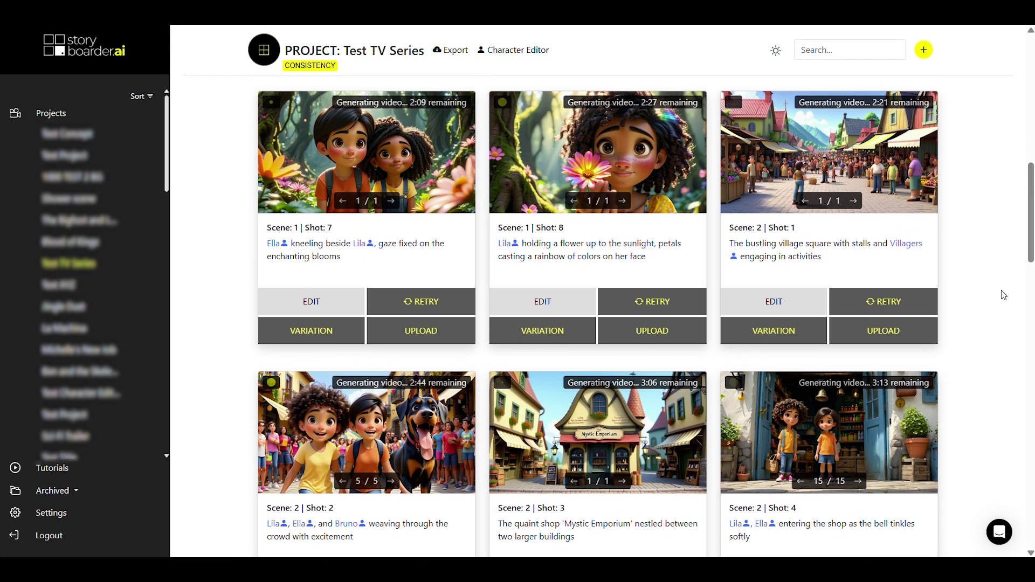
scroll(1004, 295, down, 1)
scroll(1004, 295, up, 1)
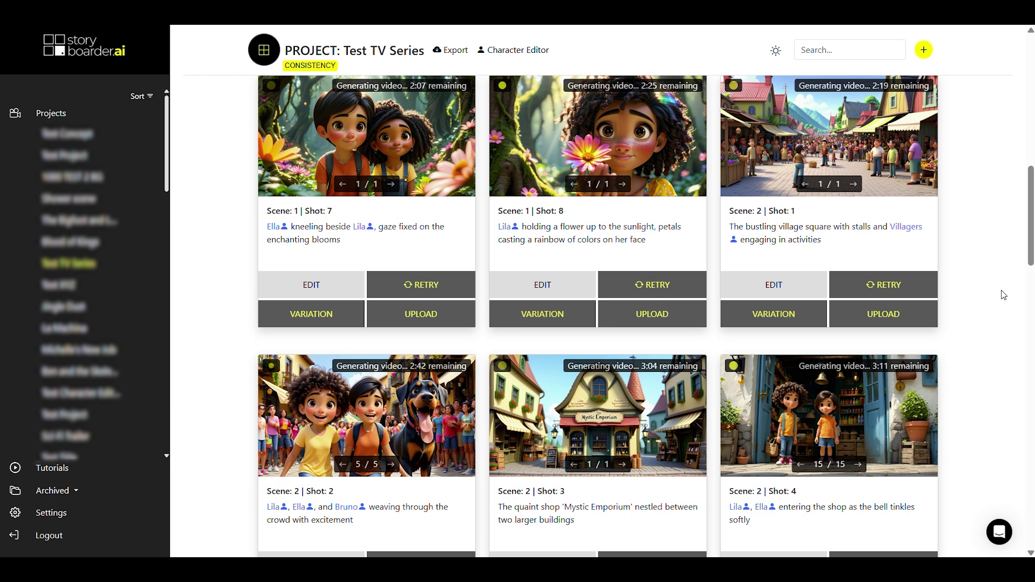
scroll(1005, 295, down, 1)
scroll(1004, 295, up, 1)
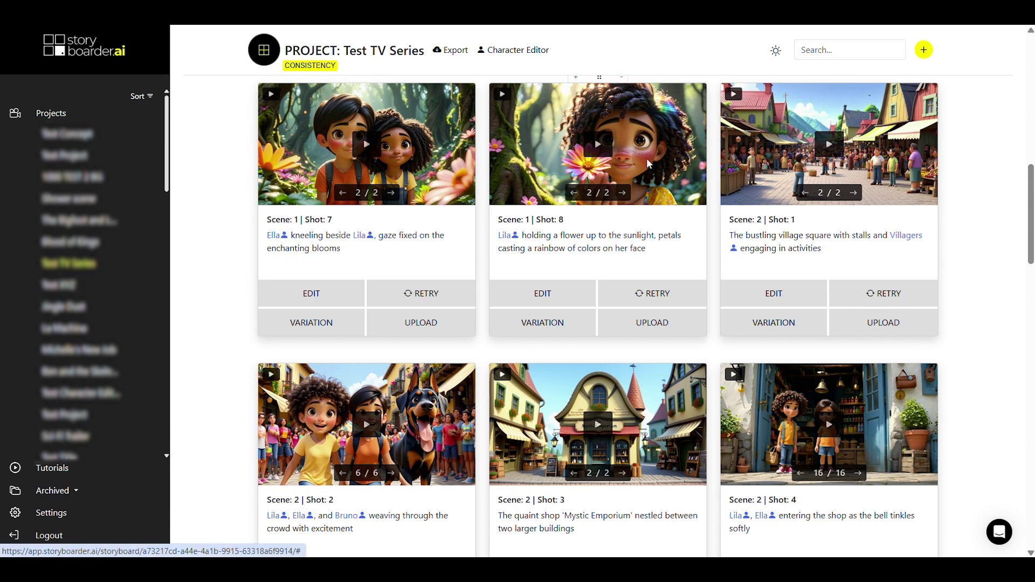
scroll(652, 155, down, 8)
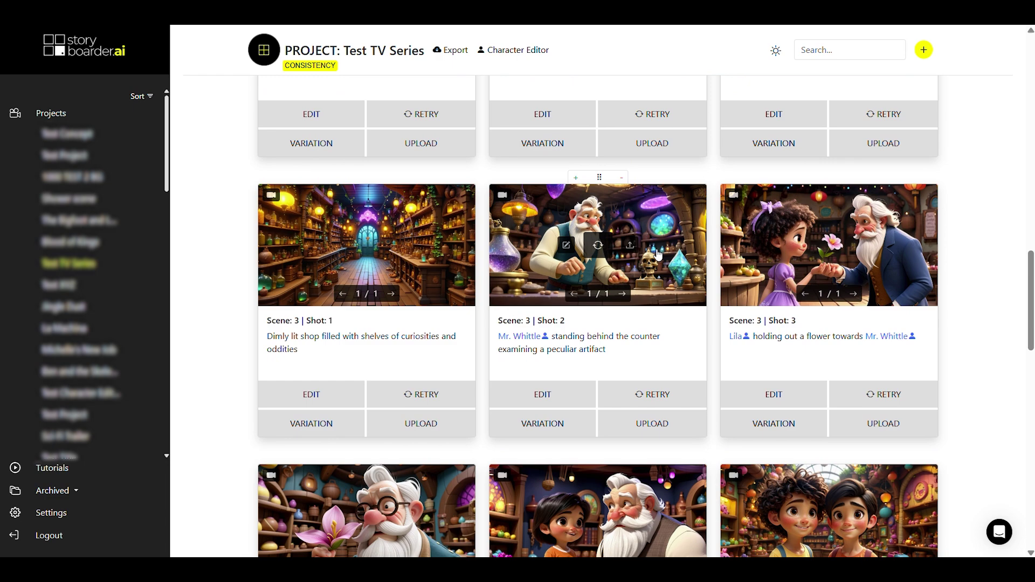
scroll(476, 233, up, 4)
scroll(476, 233, up, 5)
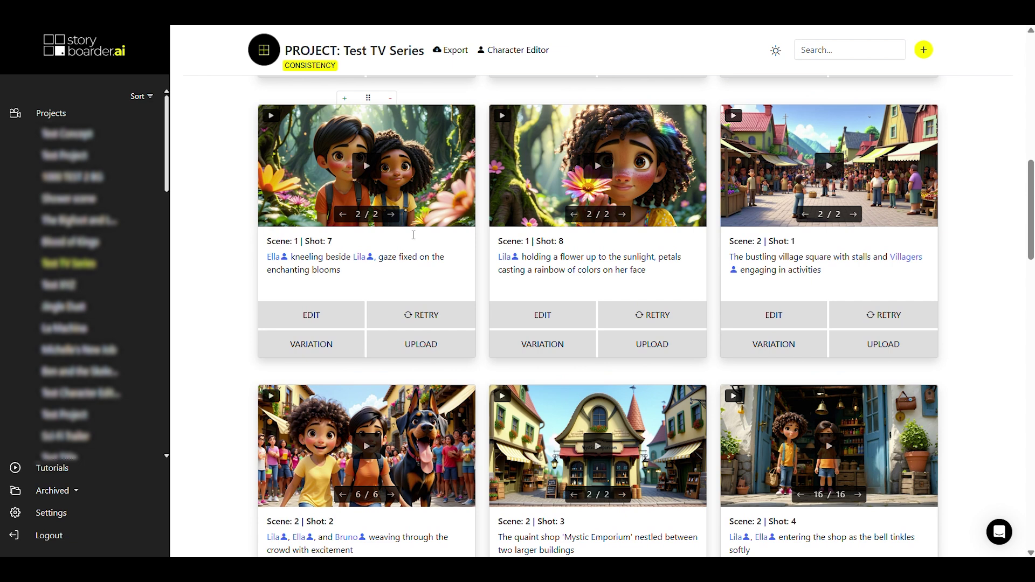
Preview the Scene 1 Shot 7, Scene 2 Shot 3 and Scene 2 Shot 4 clips
click(365, 169)
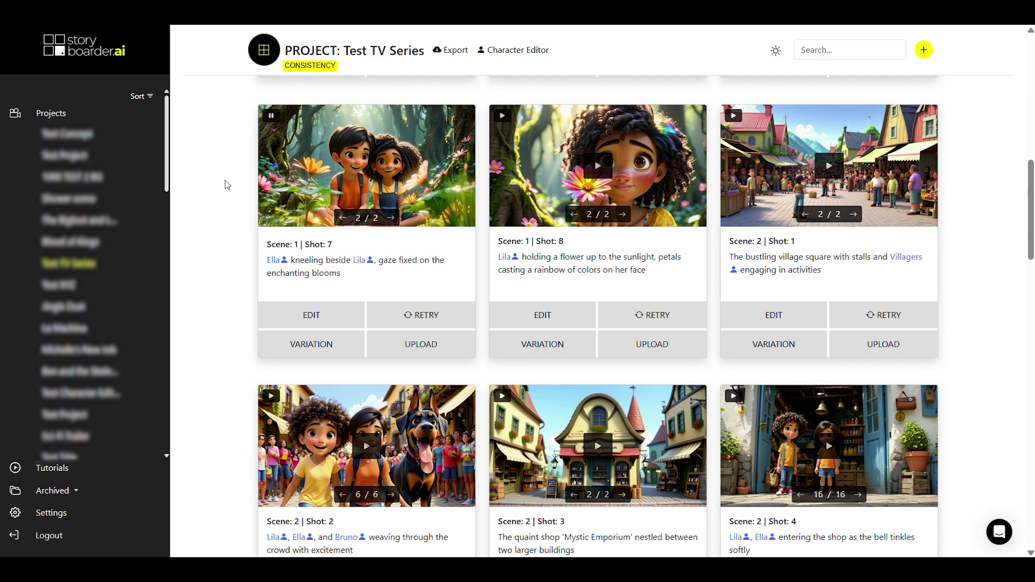
mouse_move(301, 204)
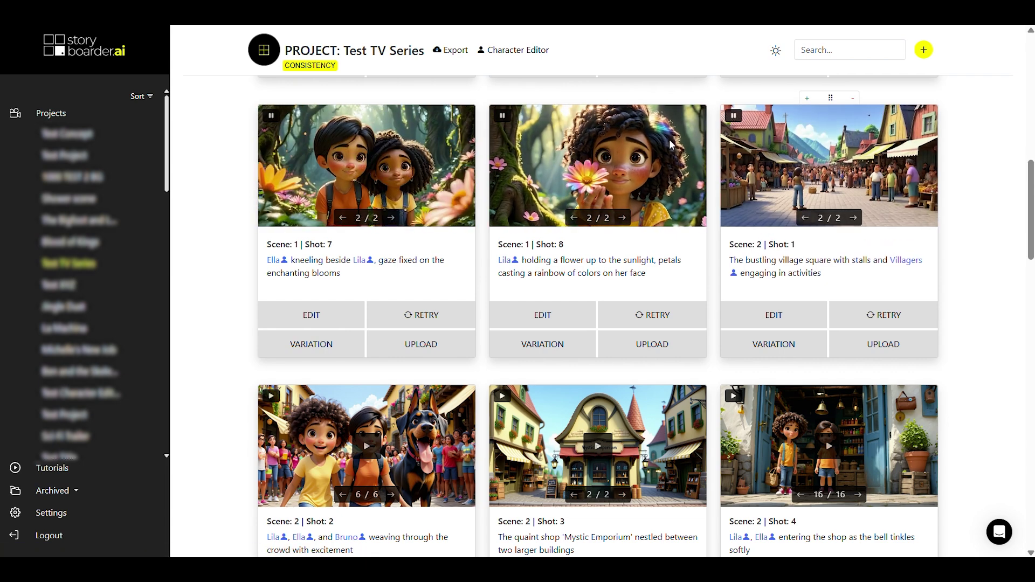
scroll(192, 343, down, 1)
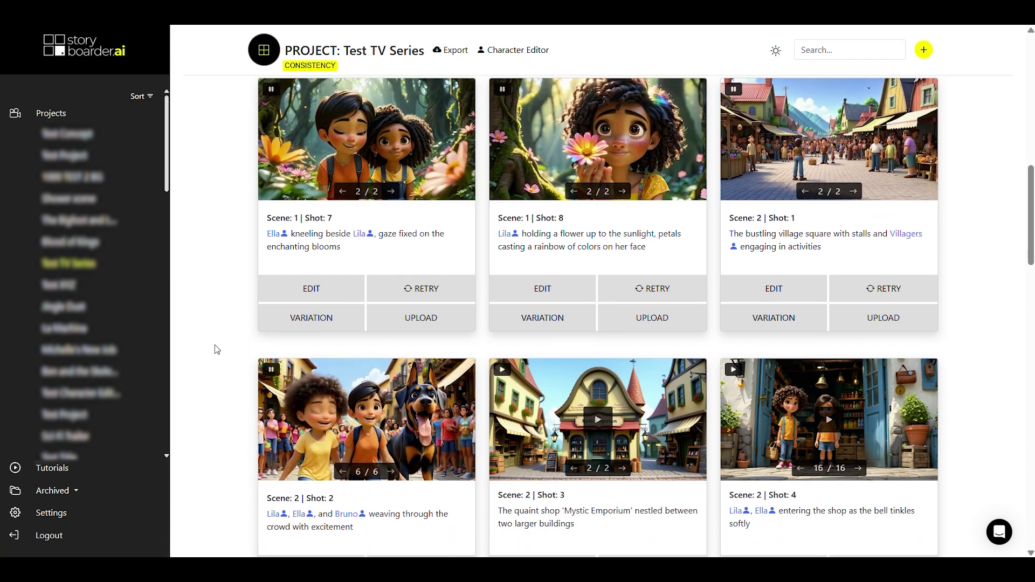
click(599, 422)
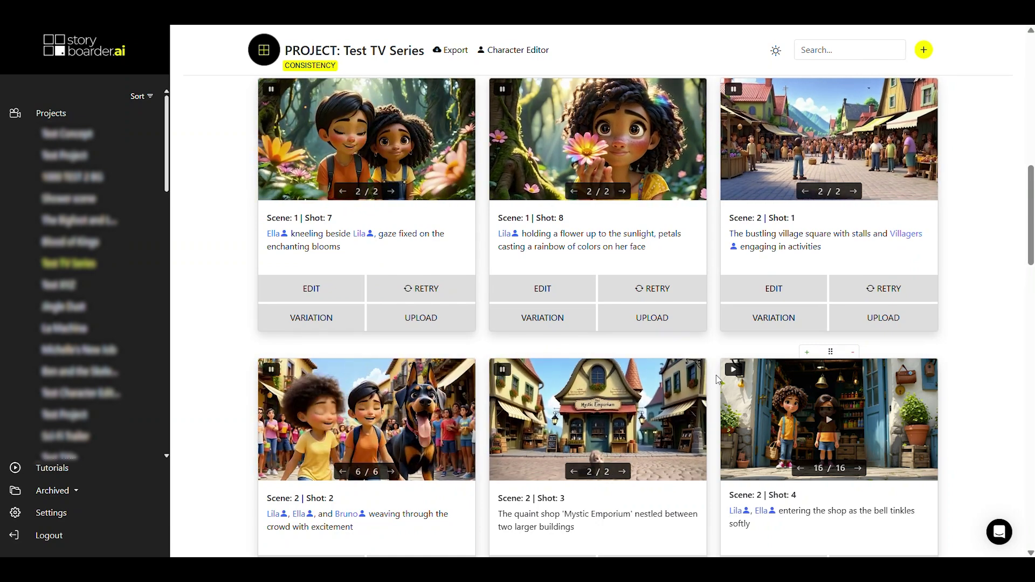
click(769, 388)
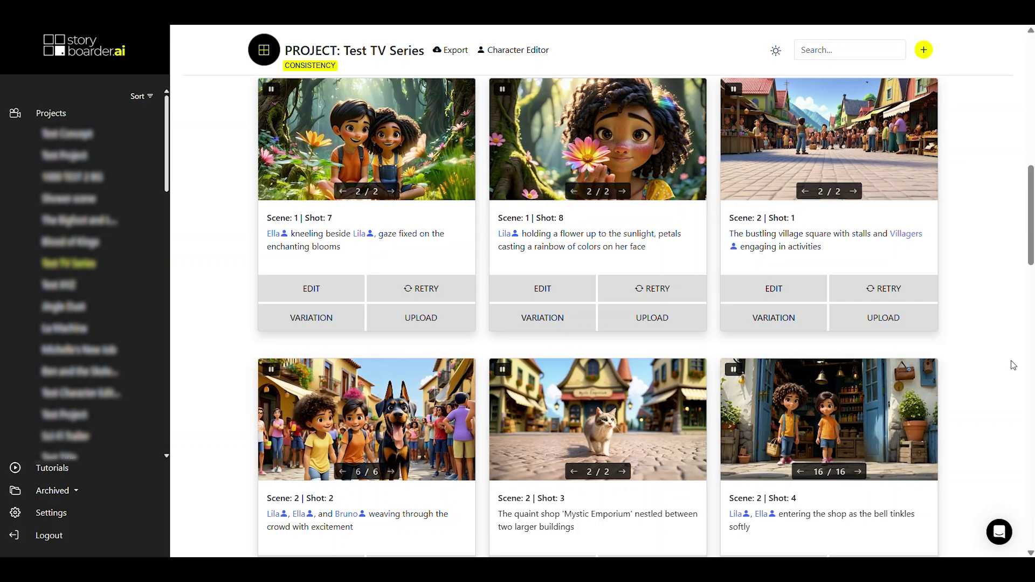
Stop Scene 1 Shots 7–8 and Scene 2 Shot 1, returning Shot 7 and Scene 2 Shot 1 to stills
scroll(377, 216, up, 1)
click(272, 111)
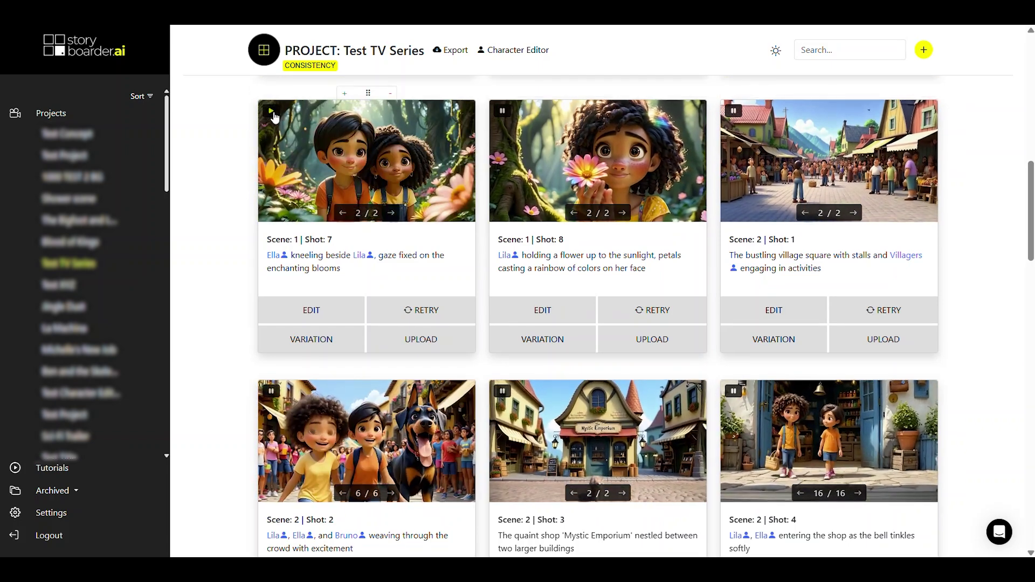
click(502, 112)
click(733, 111)
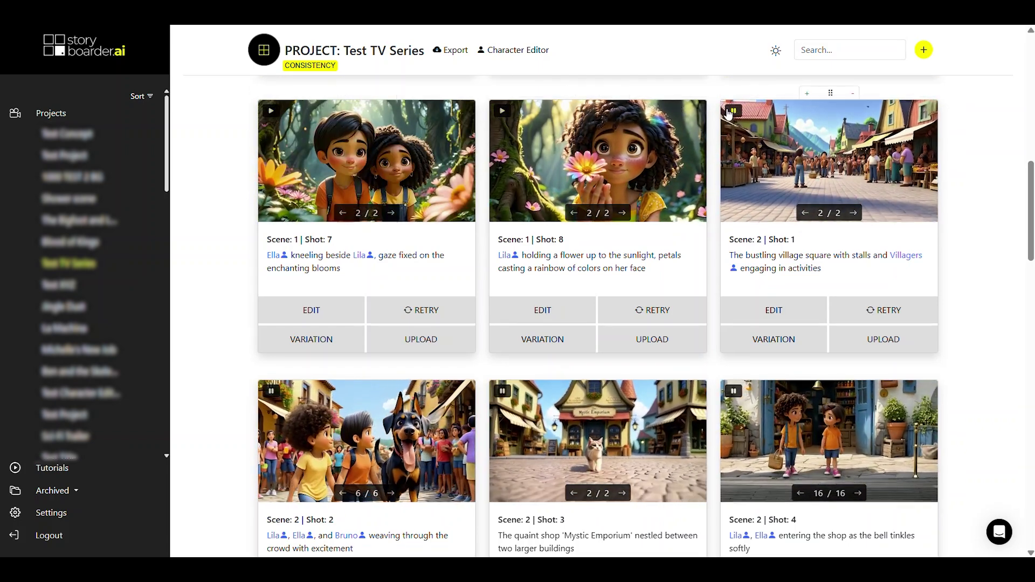
click(343, 213)
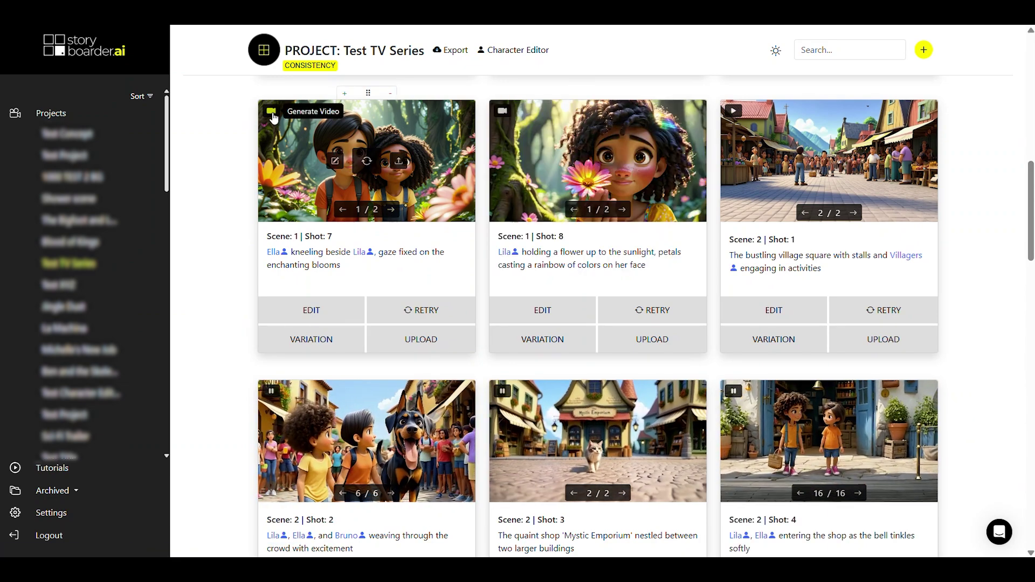
click(273, 113)
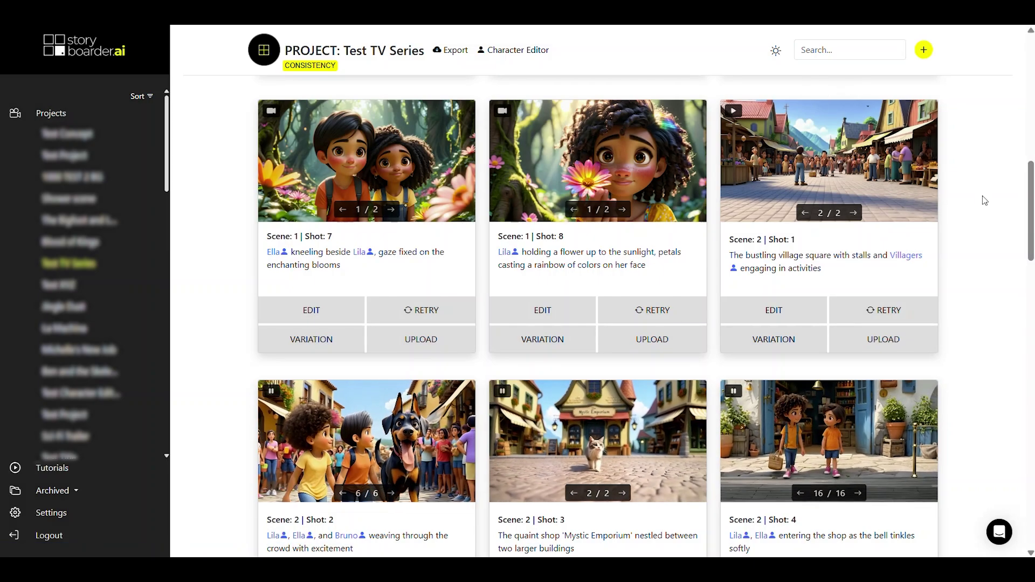
click(805, 213)
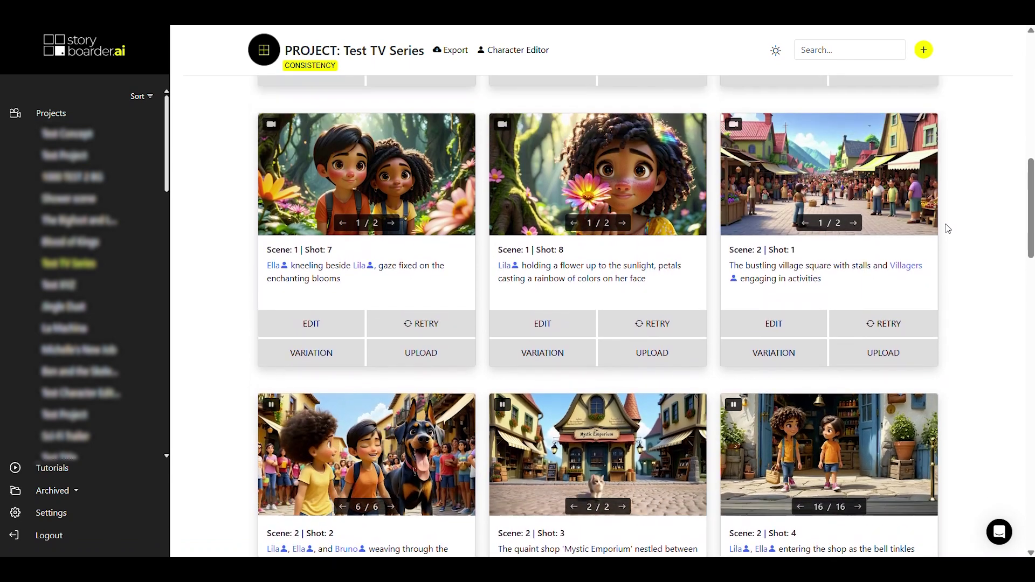
scroll(946, 224, up, 12)
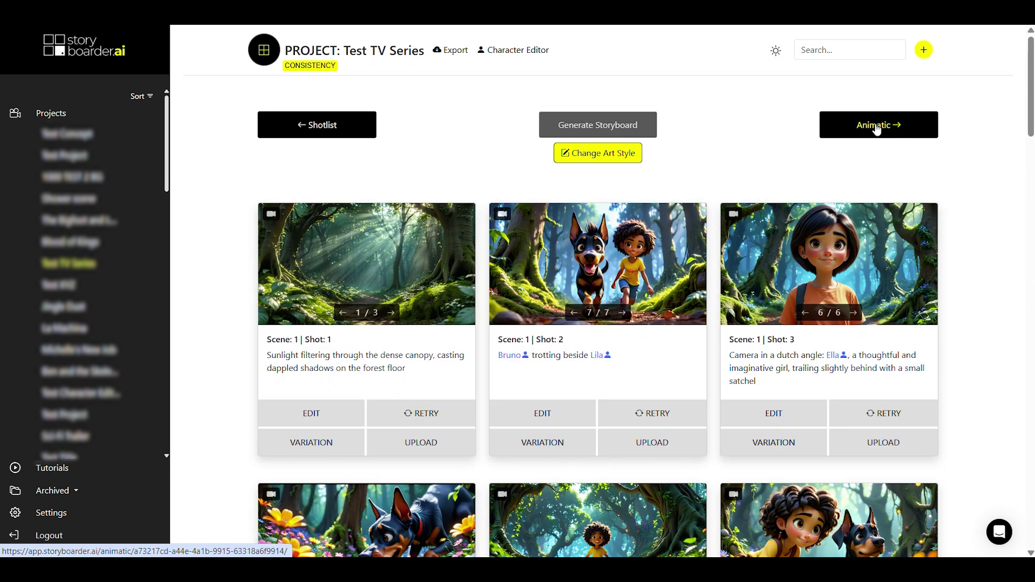
Open the Test TV Series animatic and bring its 2:10 player and filmstrip into view
click(806, 120)
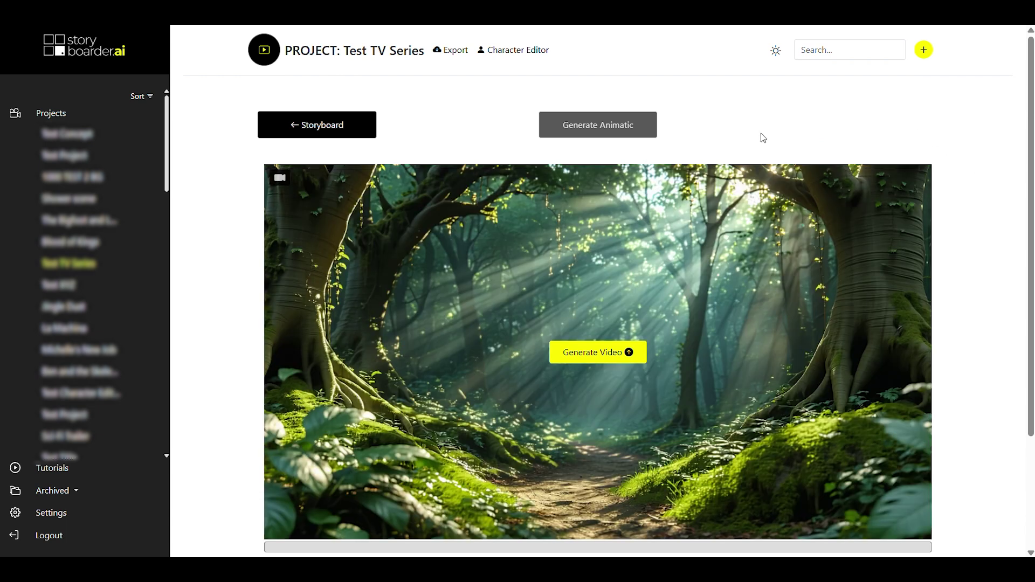
scroll(450, 109, down, 1)
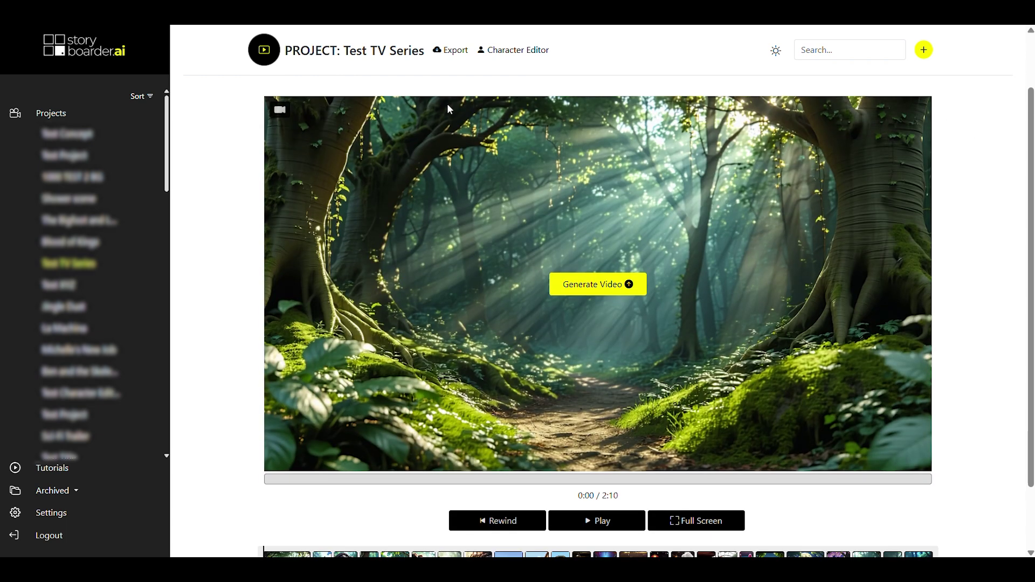
scroll(450, 108, up, 1)
scroll(450, 109, down, 2)
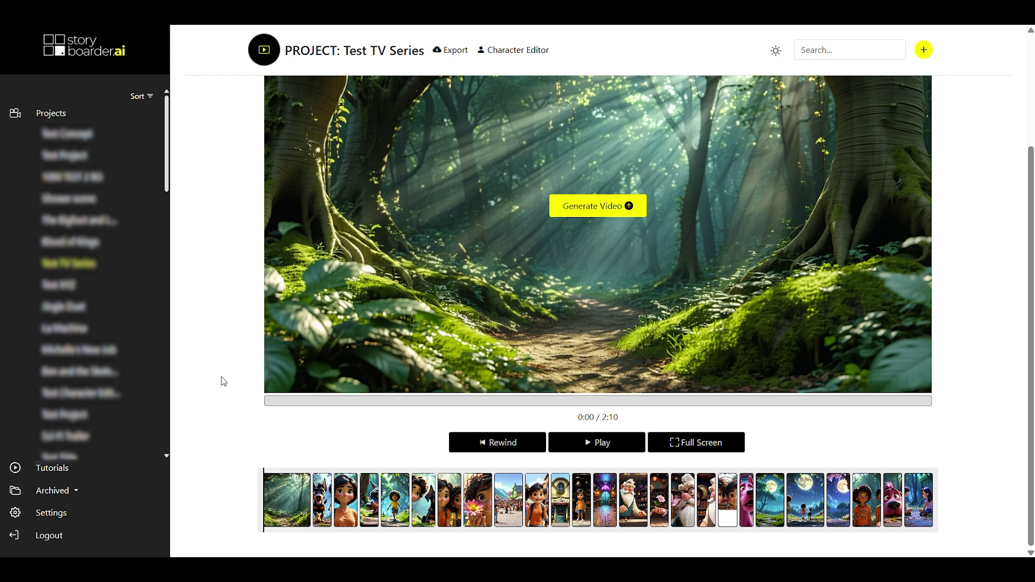
scroll(213, 355, up, 2)
scroll(213, 355, down, 1)
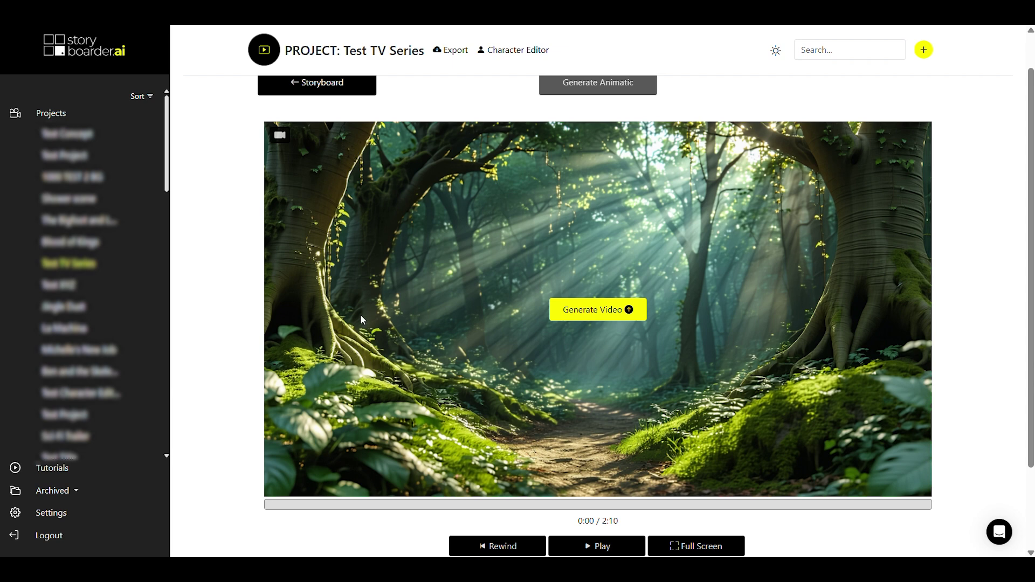
Generate the forest shot video 'Birds are flying around in the woods' with a Truck Right move
click(586, 312)
click(477, 278)
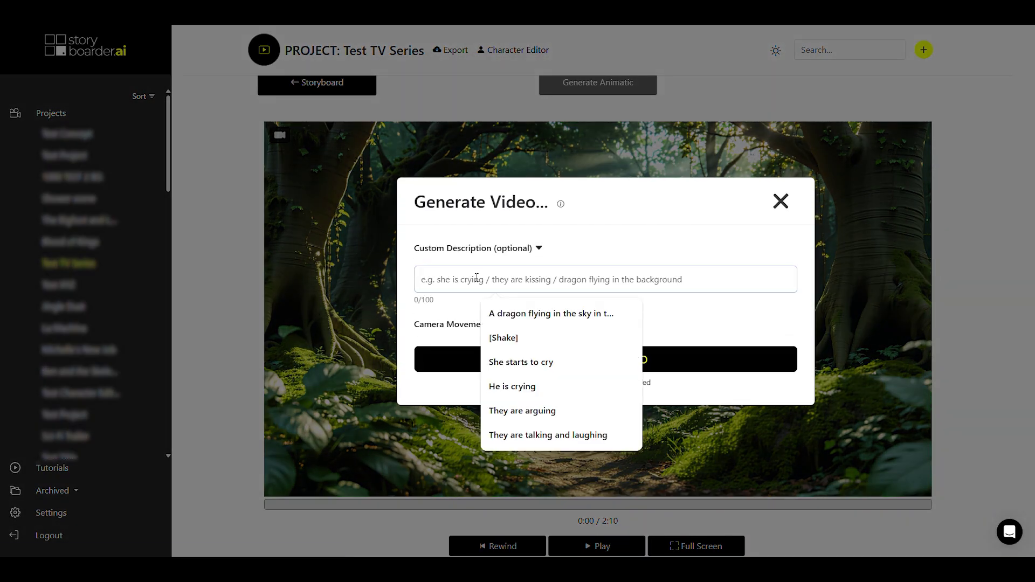
text(Birds are flying around in the woods)
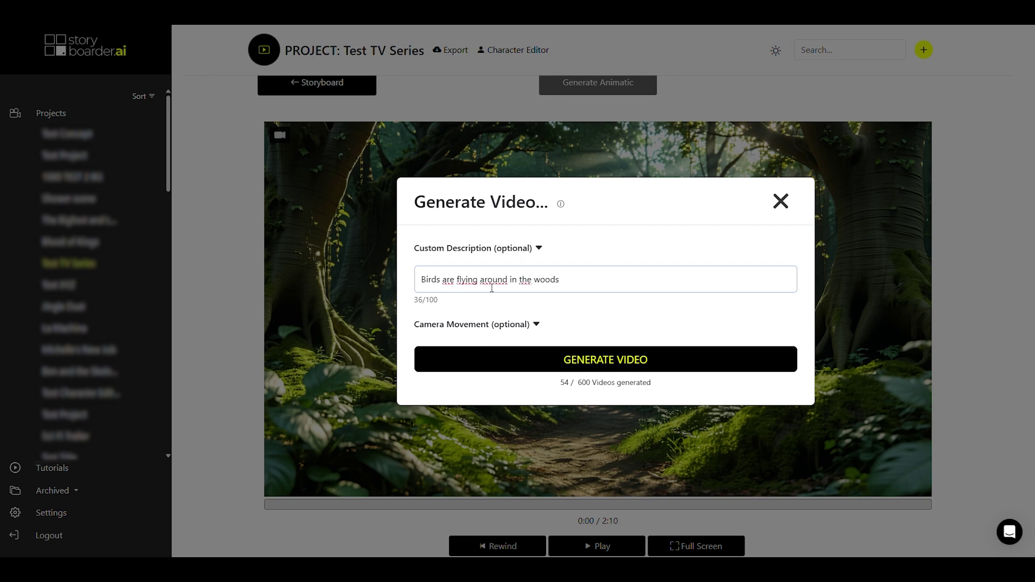
click(474, 324)
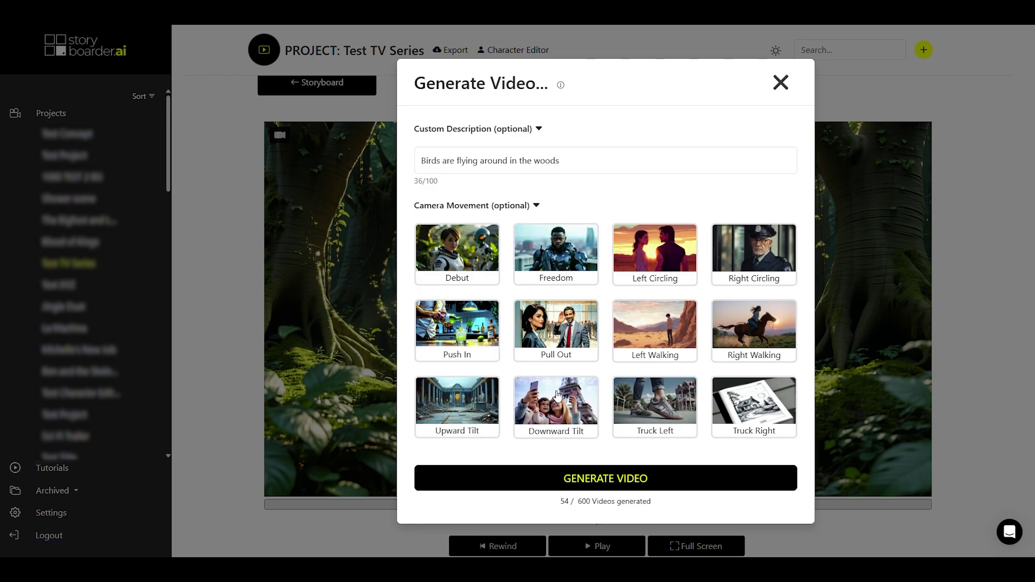
click(754, 405)
click(641, 478)
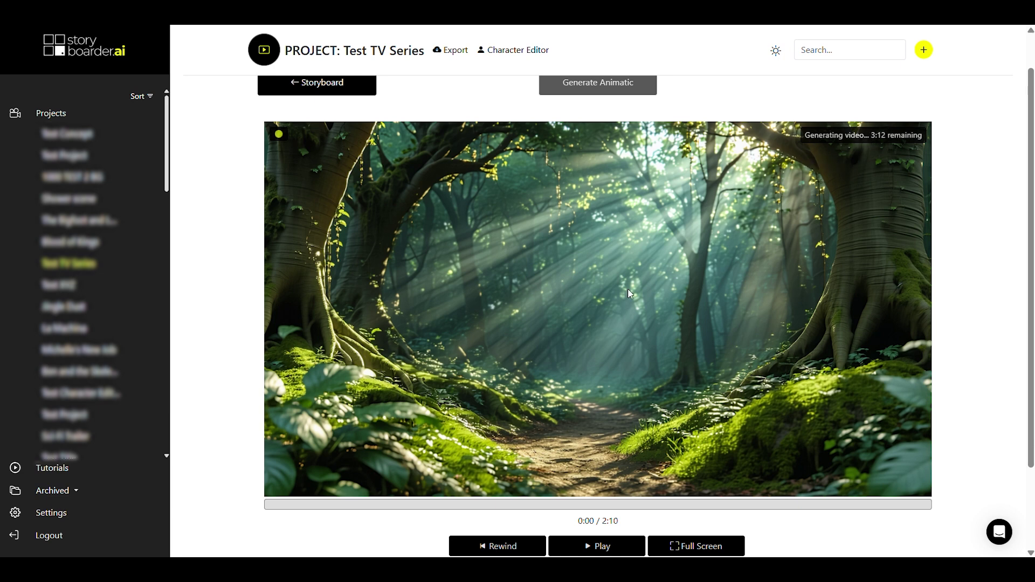
scroll(682, 358, down, 1)
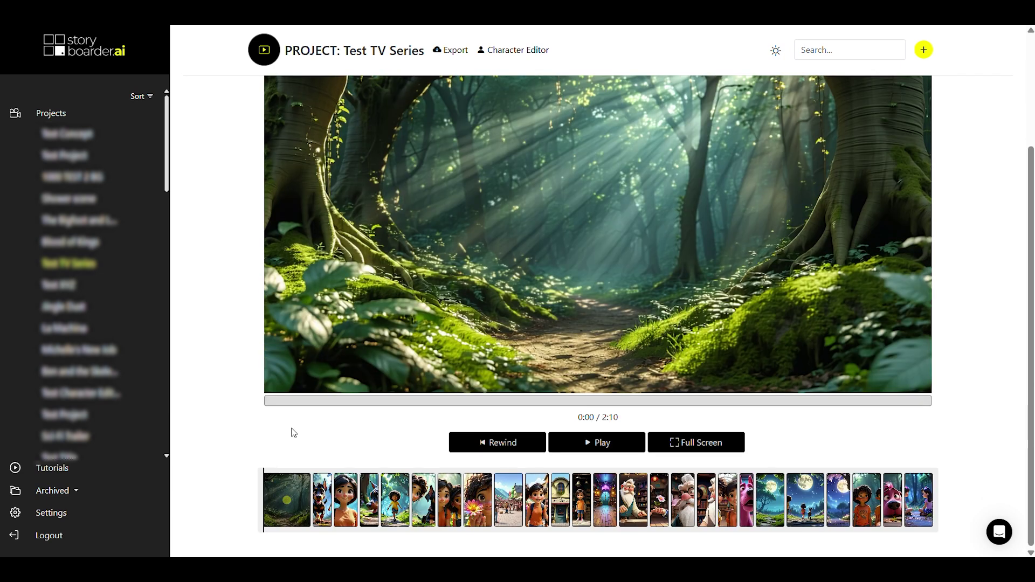
Set Scene 1 Shot 2's duration to 8 seconds
click(322, 501)
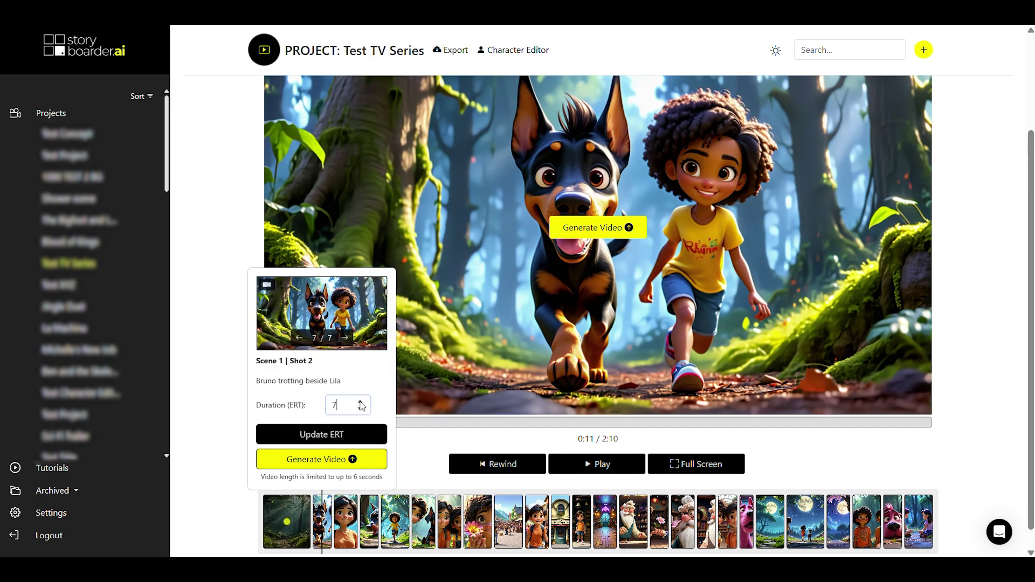
click(311, 435)
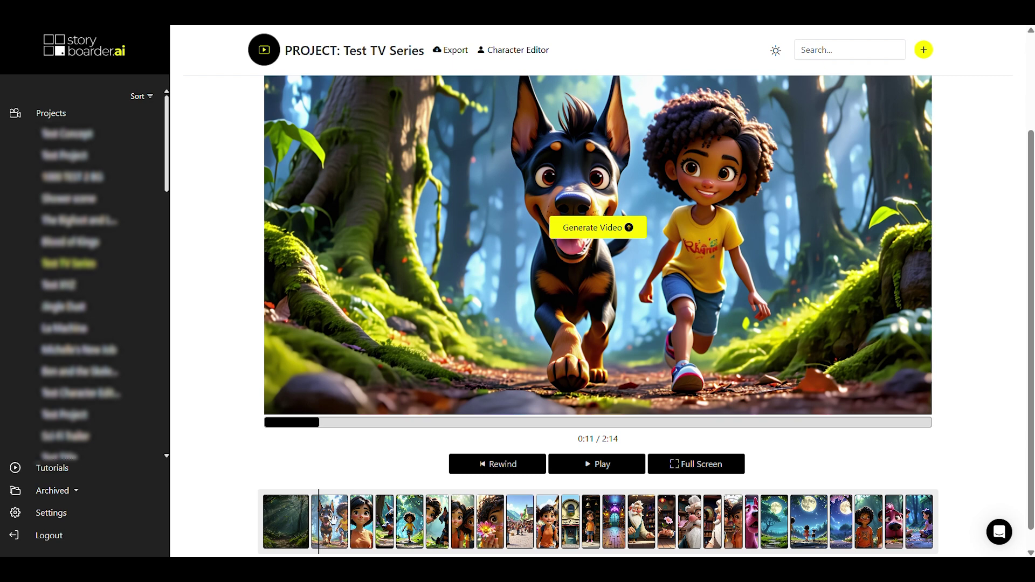
click(333, 519)
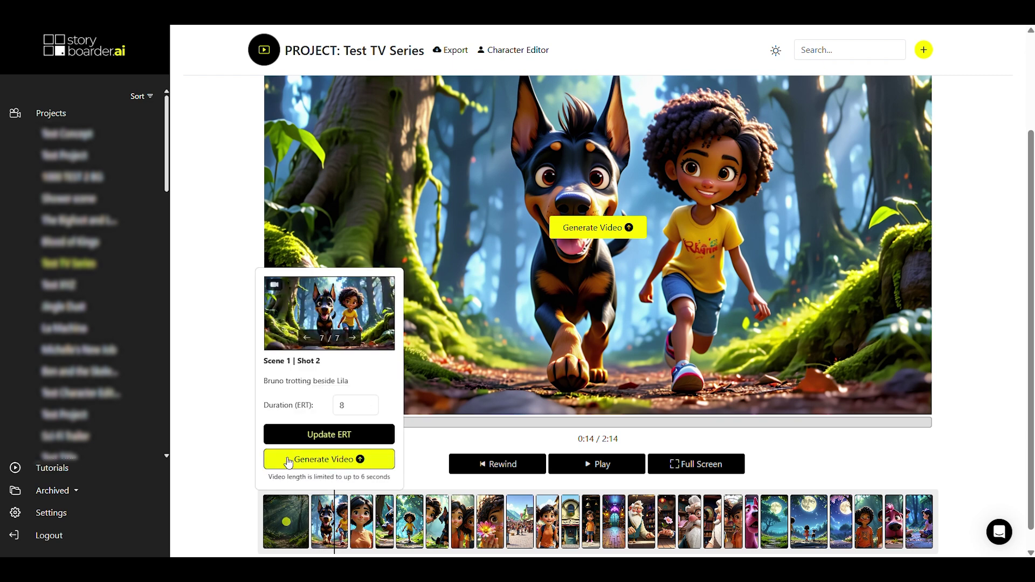
Make version 2/2 the clip used for Scene 1 Shot 7
click(462, 521)
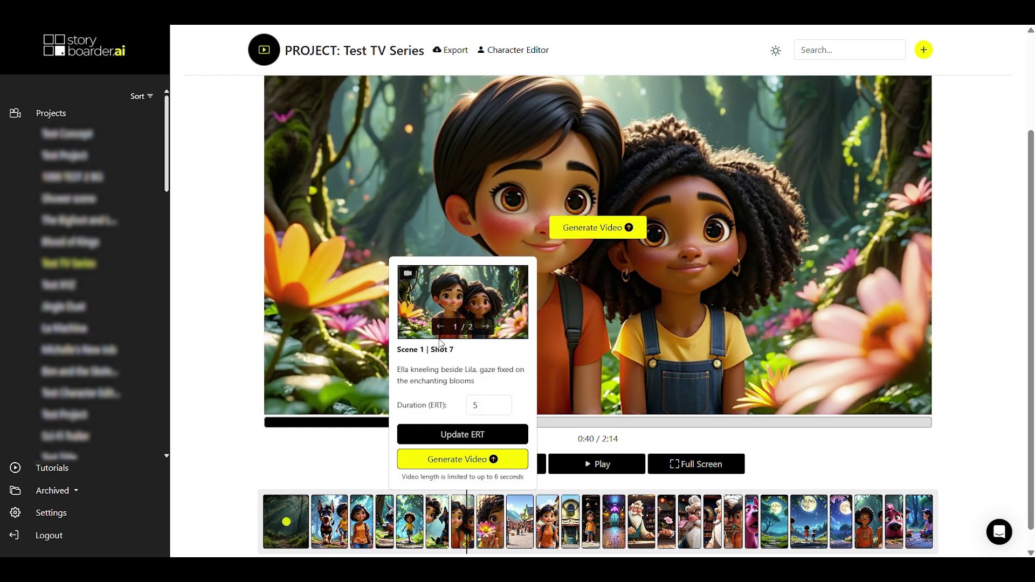
click(487, 327)
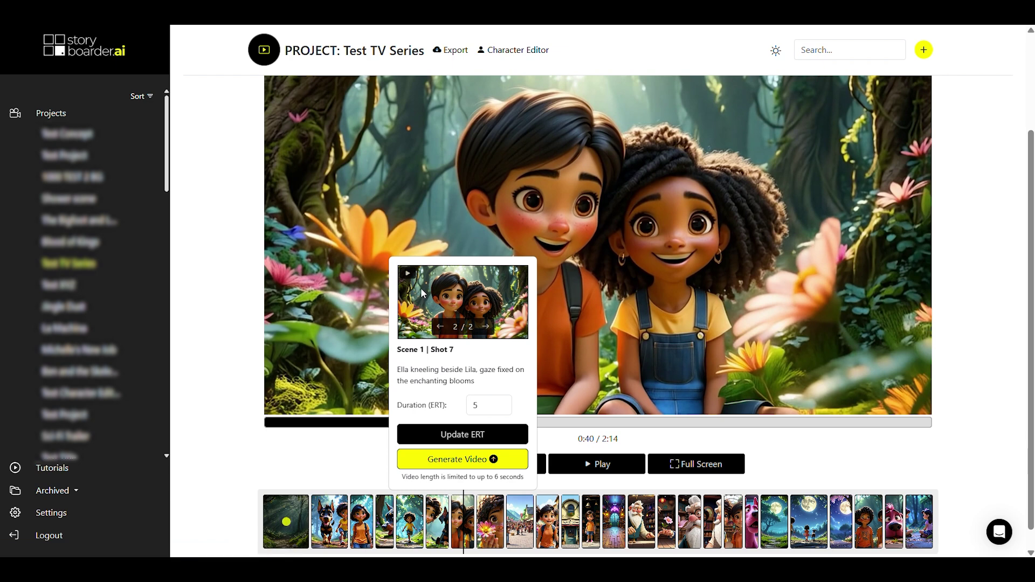
click(439, 326)
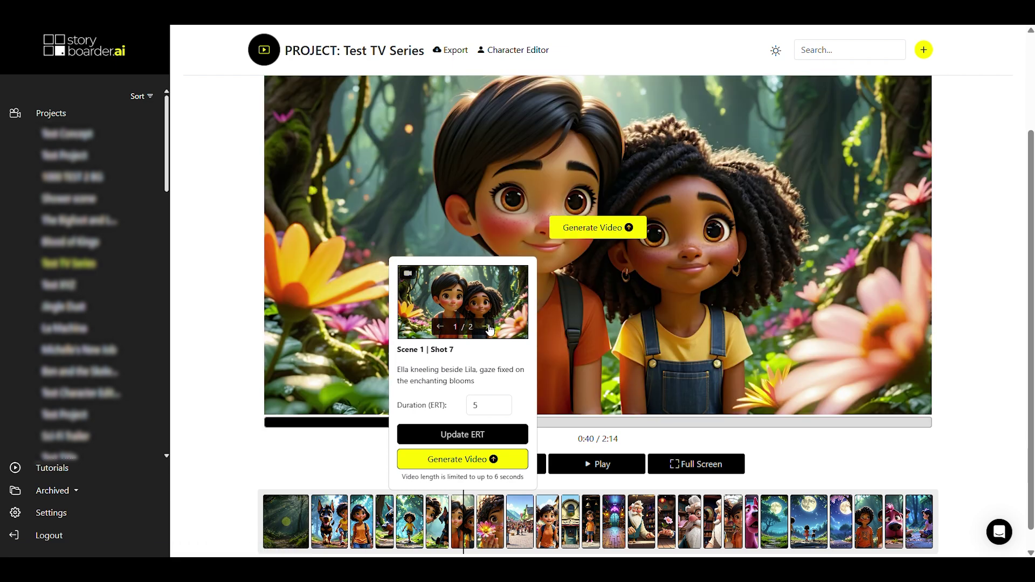
click(490, 327)
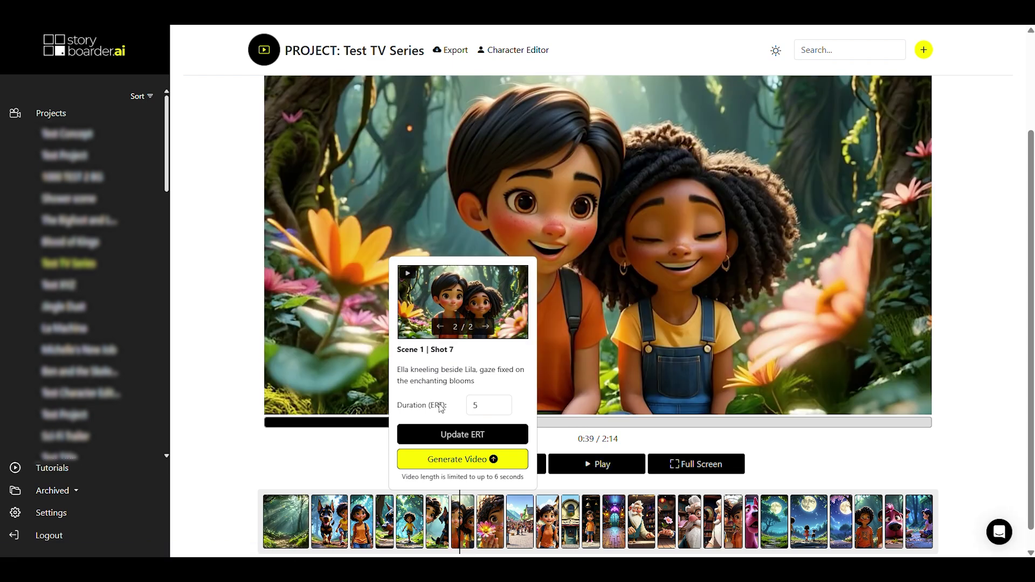
Play the animatic and set Scene 2 Shot 3's duration to 6 seconds, totalling 2:16
click(611, 465)
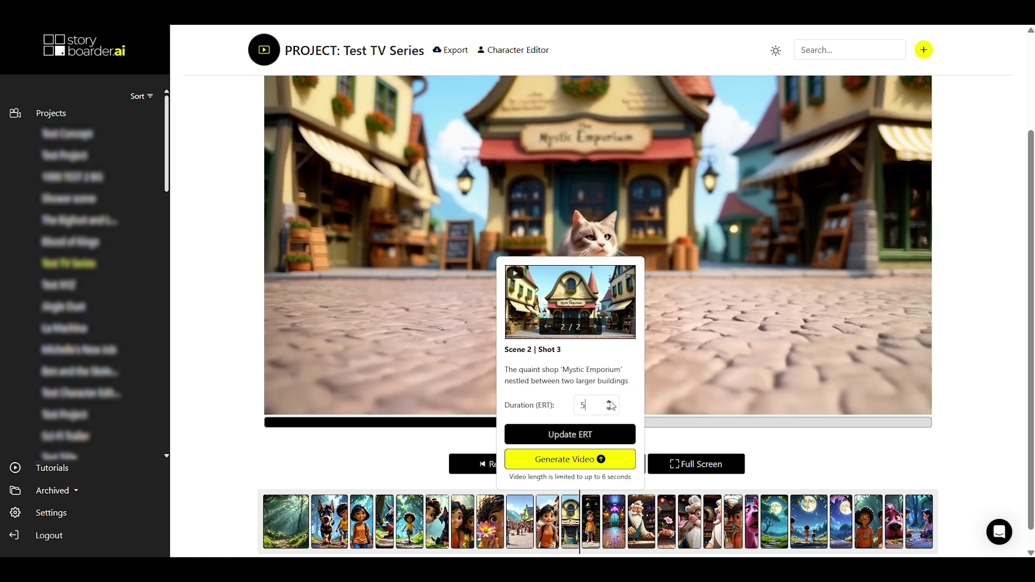
click(595, 415)
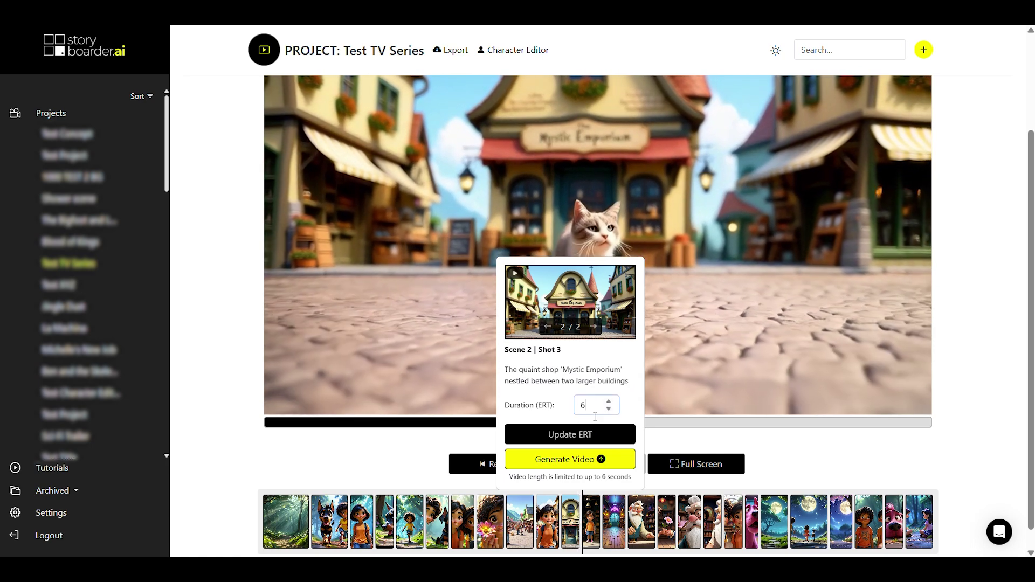
click(579, 440)
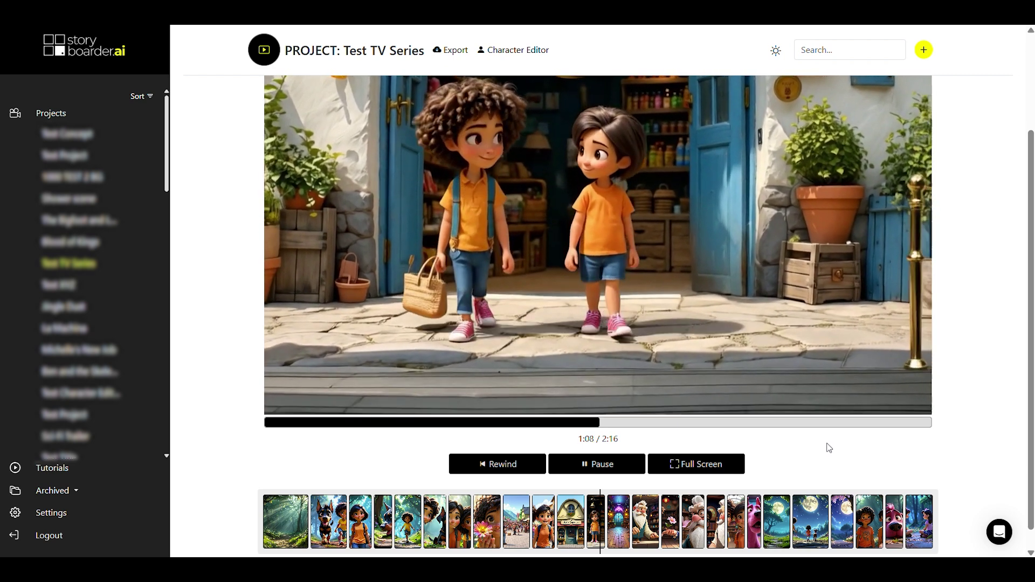
Rewind the 2:16 animatic and play it from the forest opening shot
click(615, 465)
click(286, 522)
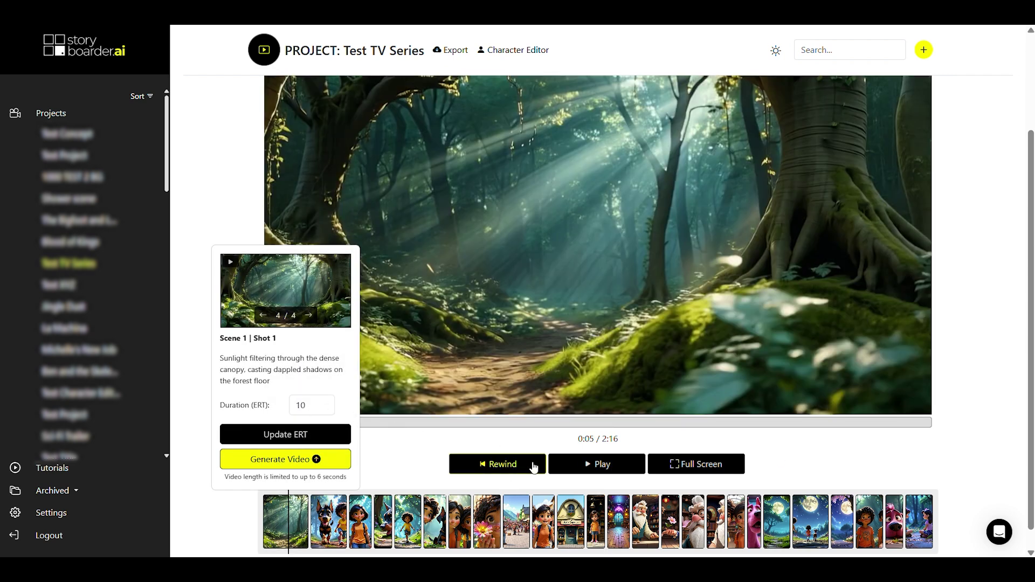
click(534, 467)
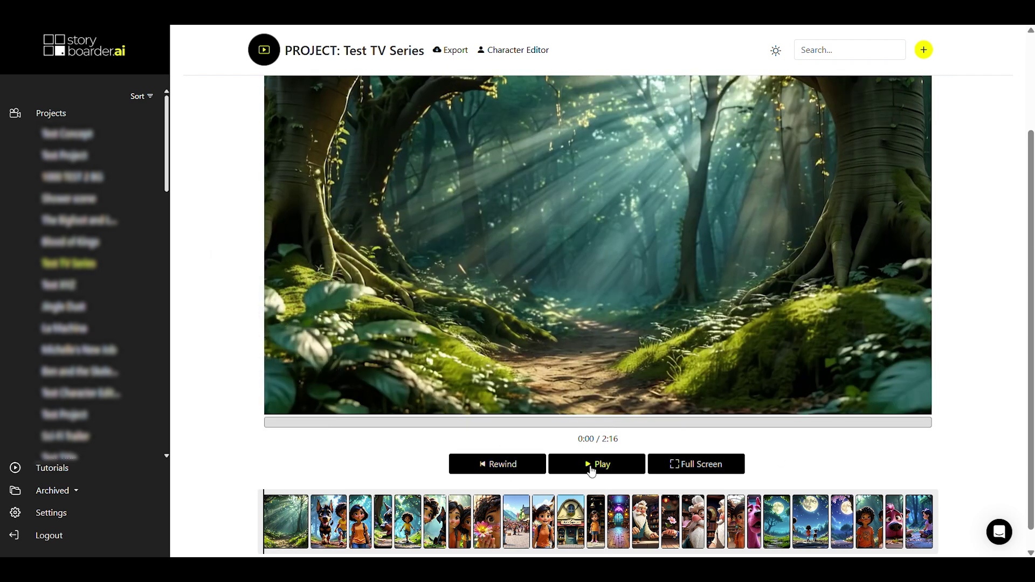
click(592, 464)
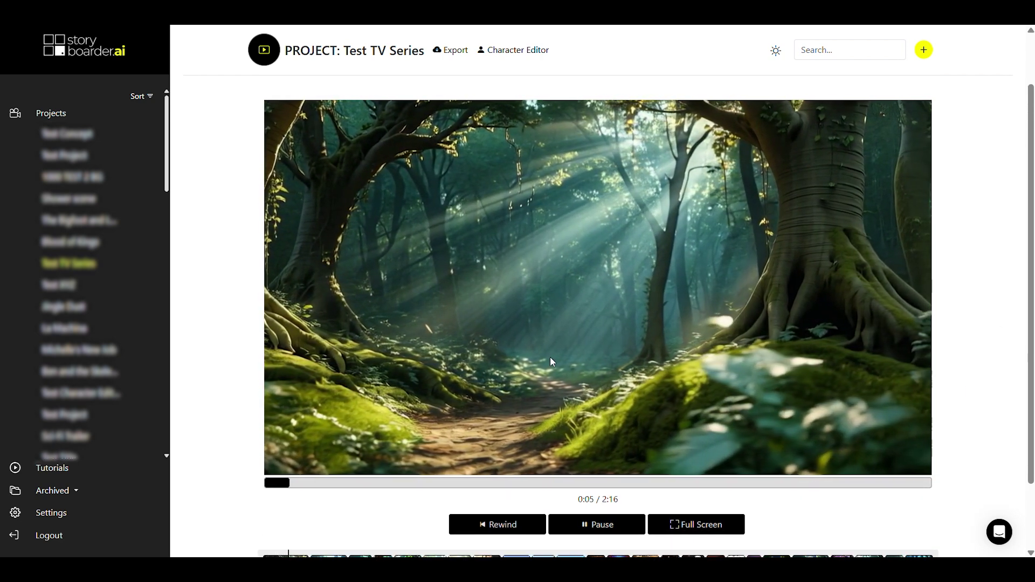
click(516, 534)
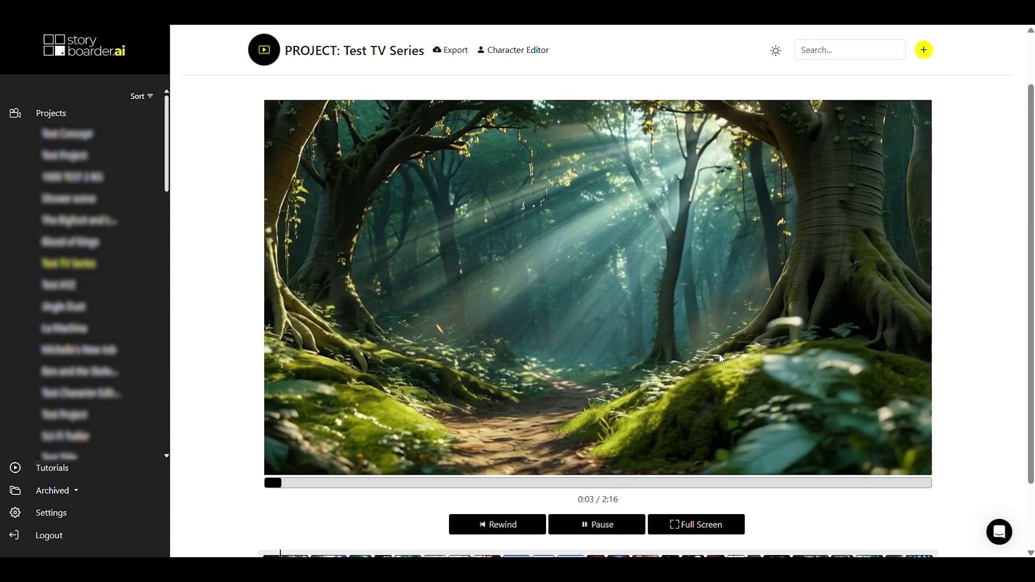
scroll(785, 393, down, 2)
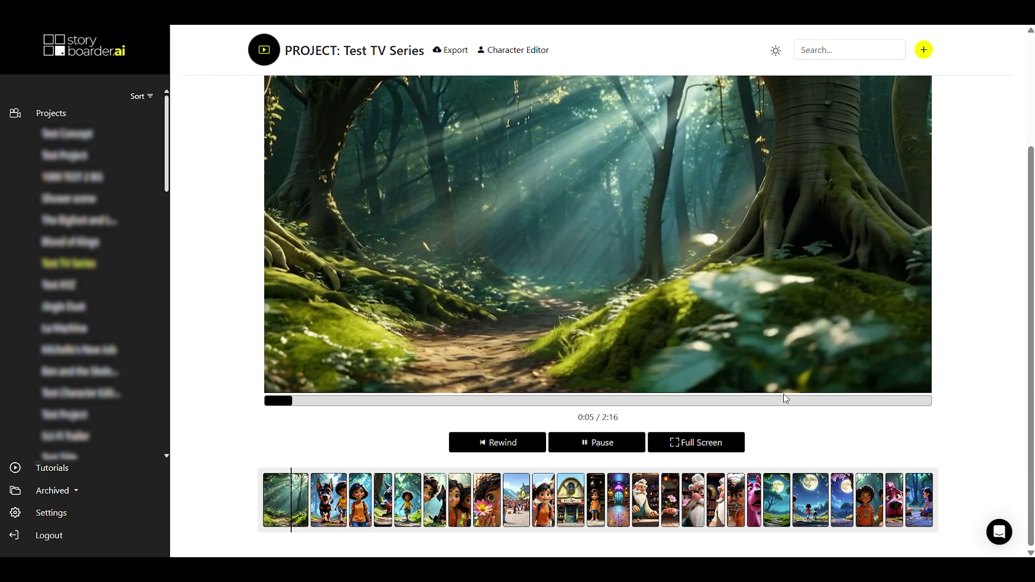
scroll(784, 399, up, 2)
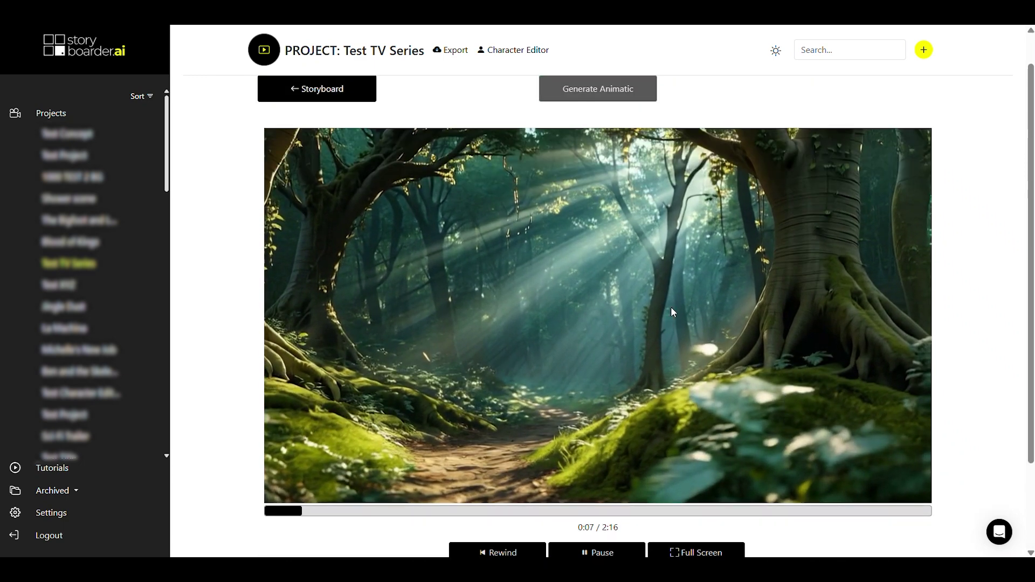
scroll(671, 306, down, 2)
scroll(966, 341, up, 2)
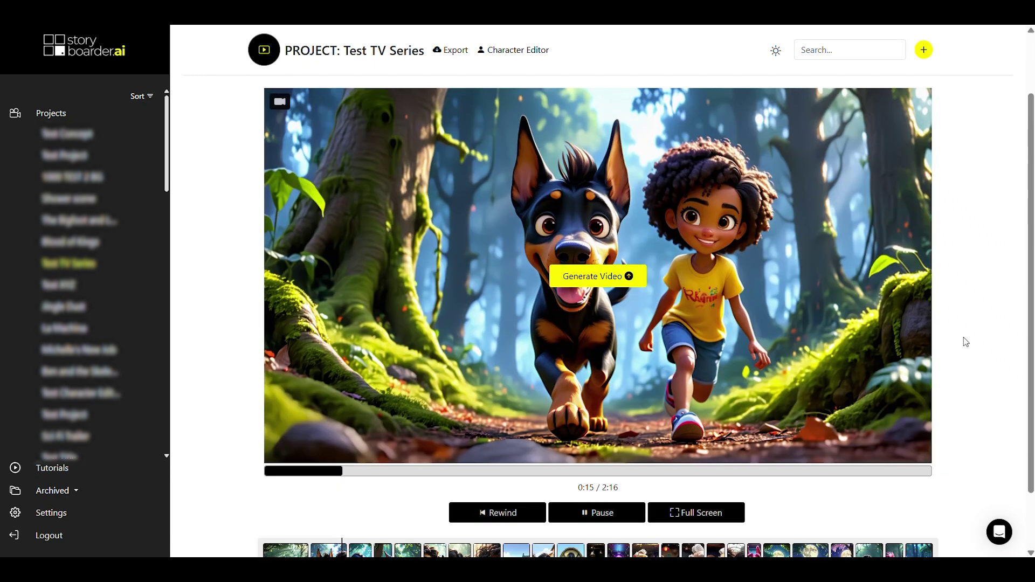
Browse the Animatic MP4 export variants, trying With Description before reverting to Default
click(450, 50)
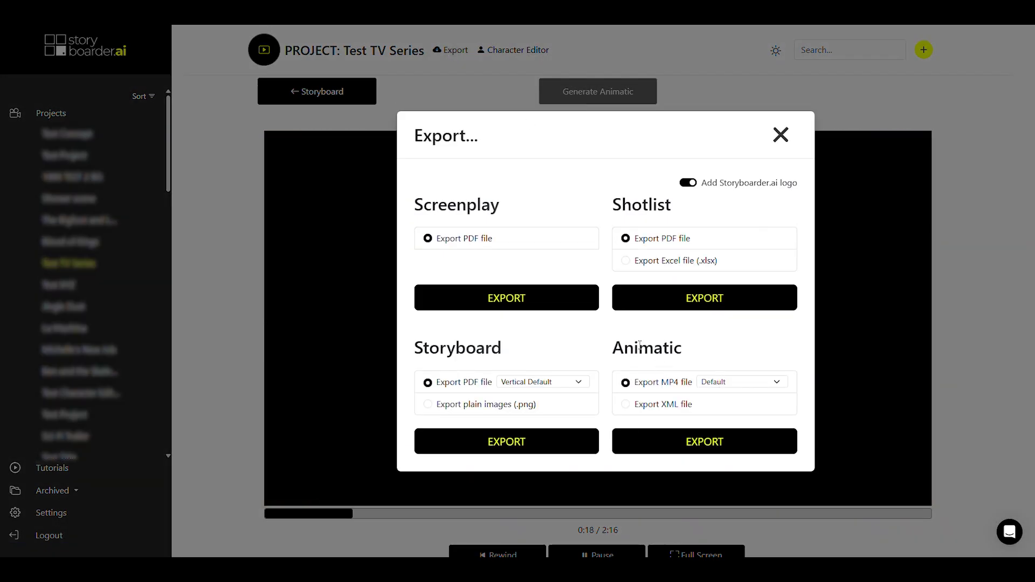
click(729, 385)
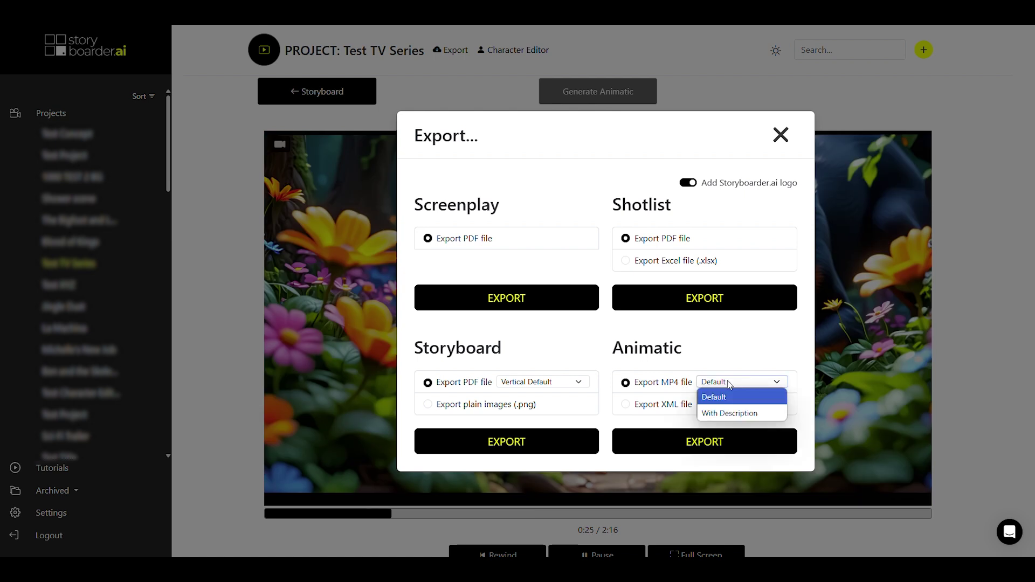
click(723, 415)
click(721, 385)
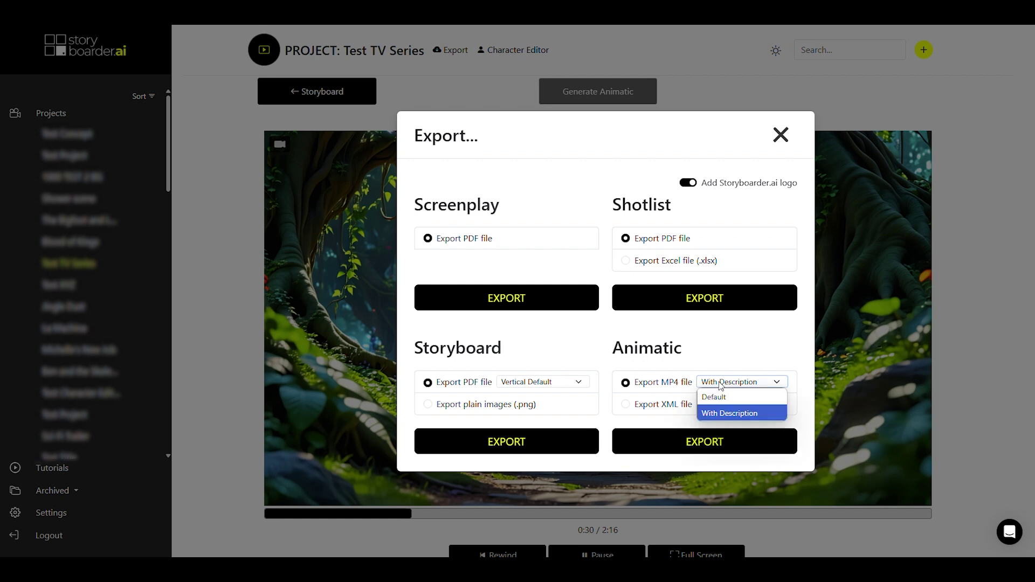
click(719, 392)
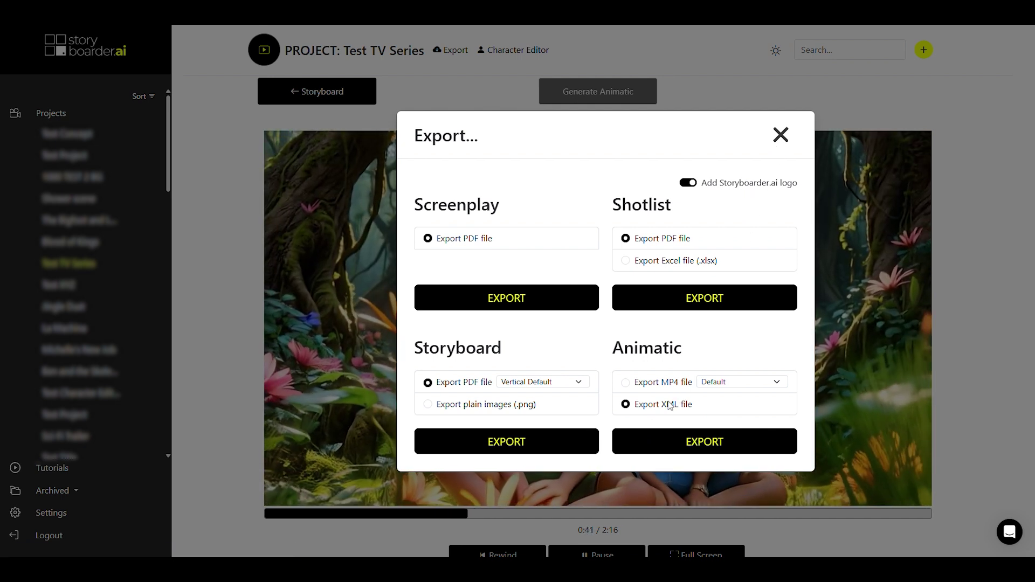
Close the export dialog and pause the animatic at 0:48
click(779, 138)
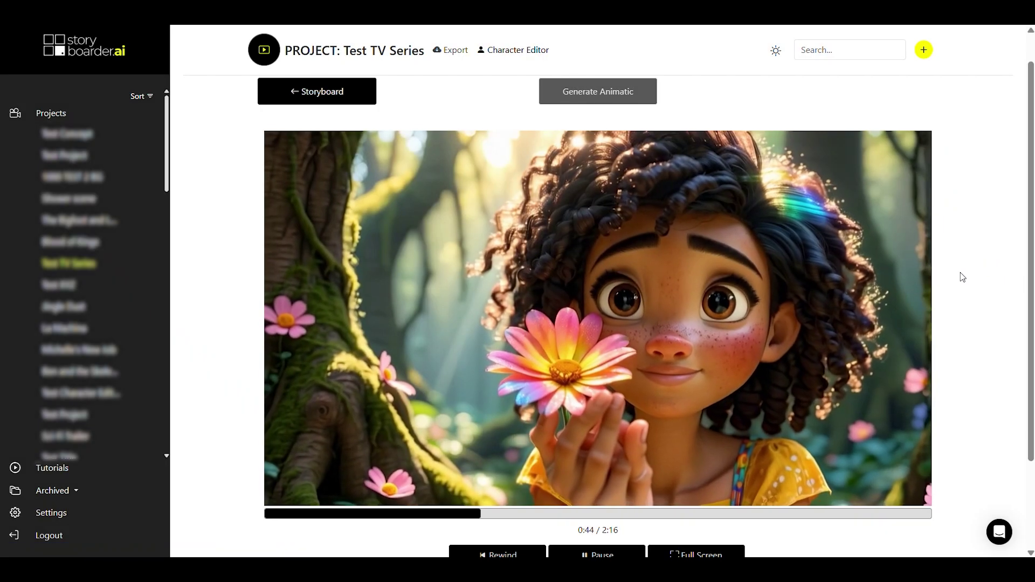
scroll(960, 275, down, 1)
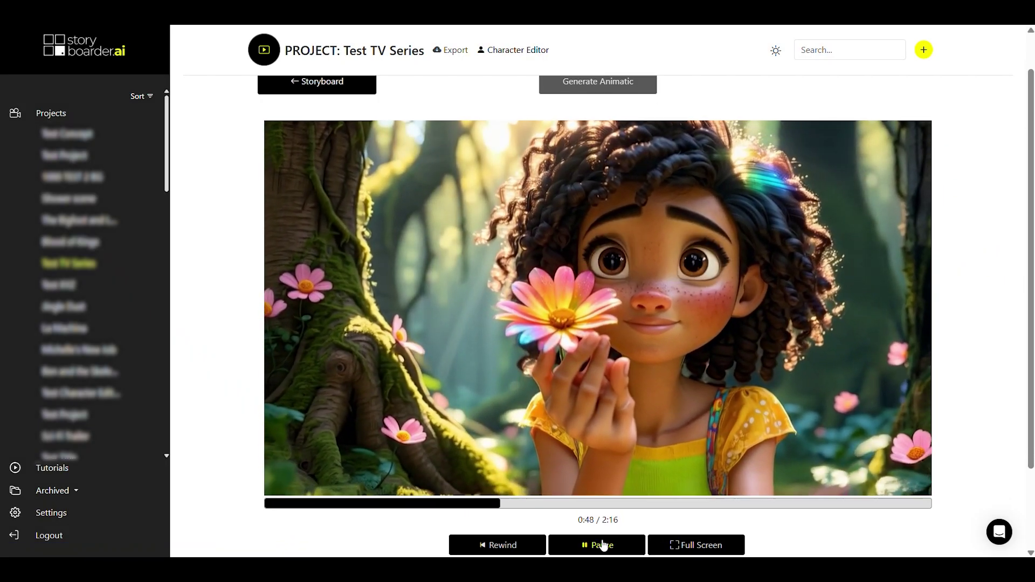
click(602, 545)
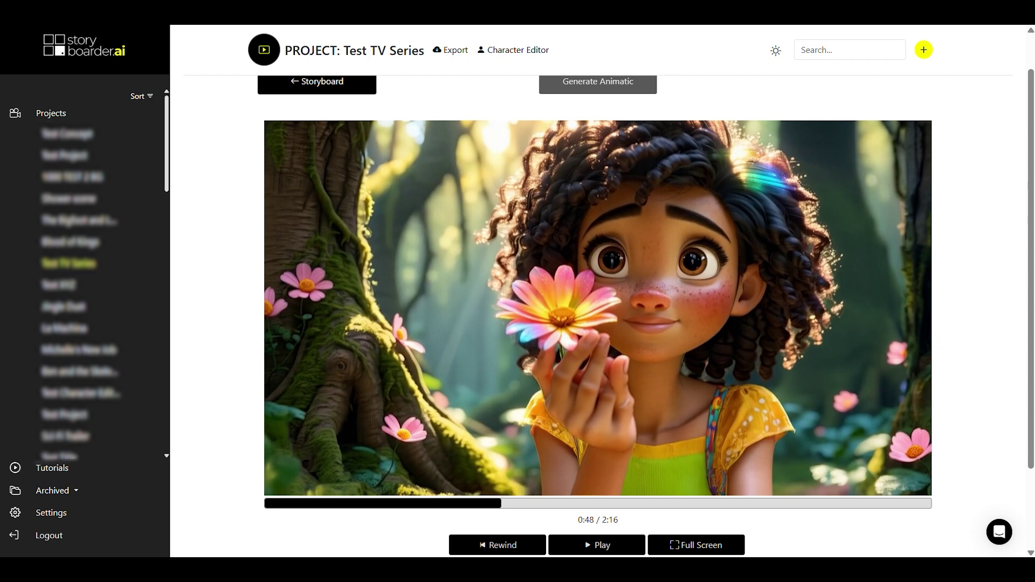